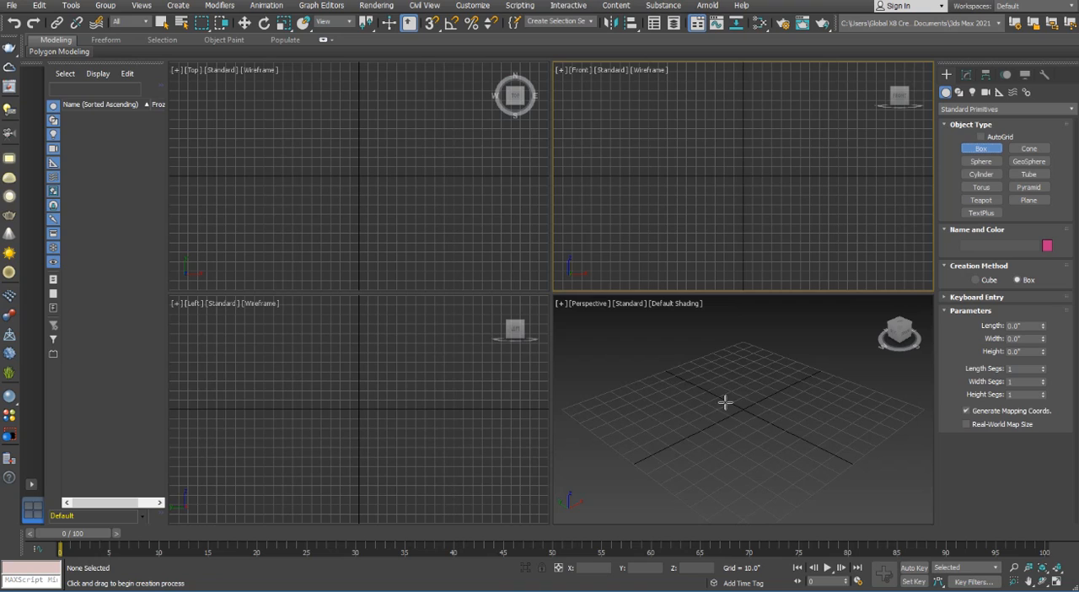
Create a box near the centre of the Perspective grid and set its length, width and height to 40"
{"action": "left_click_drag", "start_coordinate": [724, 403], "coordinate": [727, 447]}
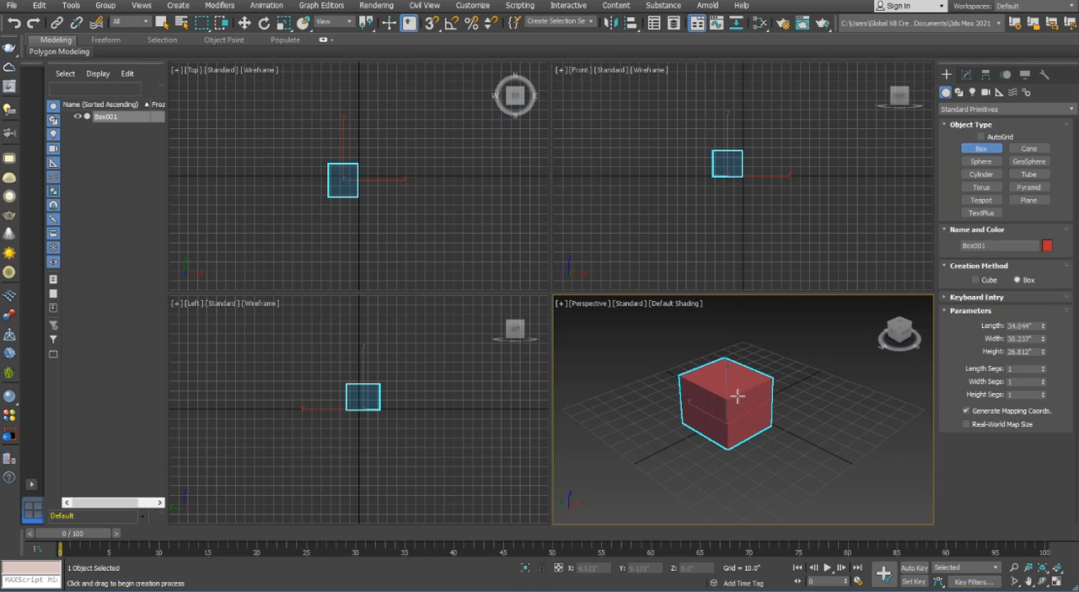
{"action": "left_click", "coordinate": [738, 395]}
{"action": "double_click", "coordinate": [1033, 326]}
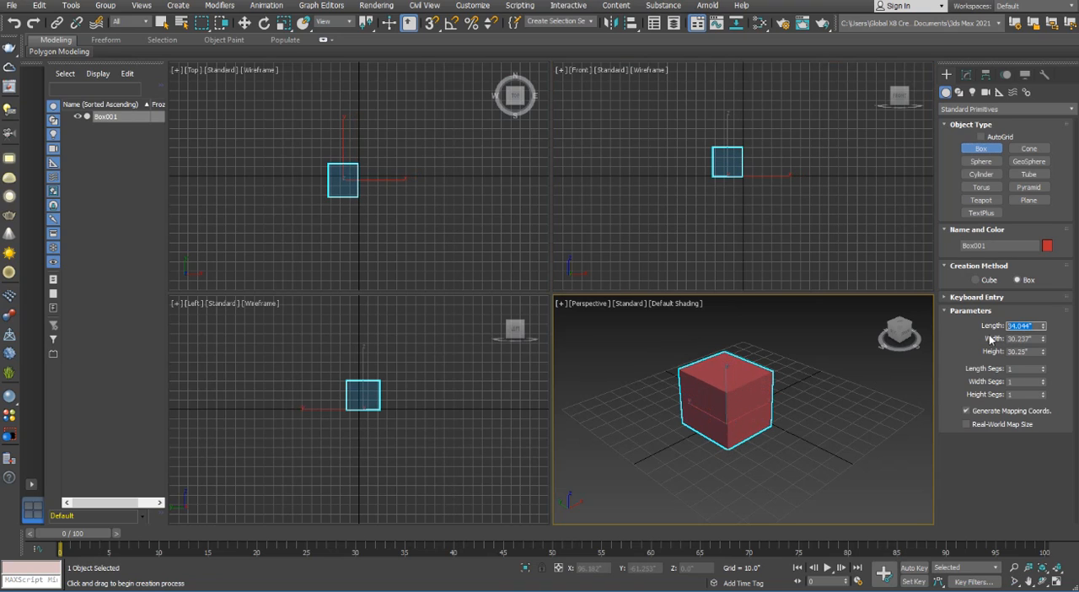
{"action": "left_click", "coordinate": [968, 74]}
{"action": "double_click", "coordinate": [1027, 253]}
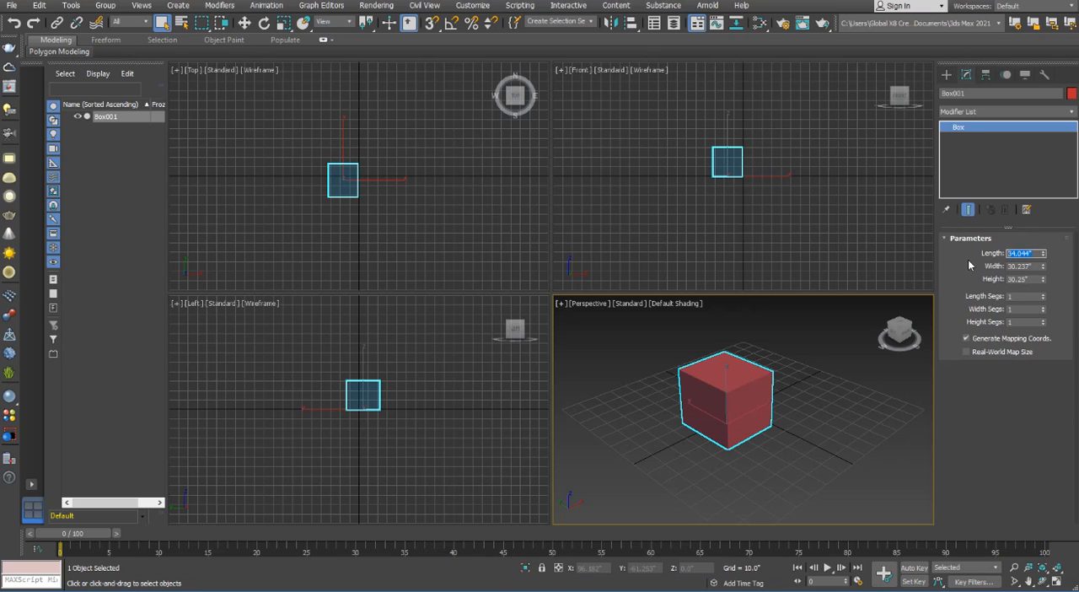
{"action": "type", "text": "40"}
{"action": "key", "text": "Tab"}
{"action": "type", "text": "40"}
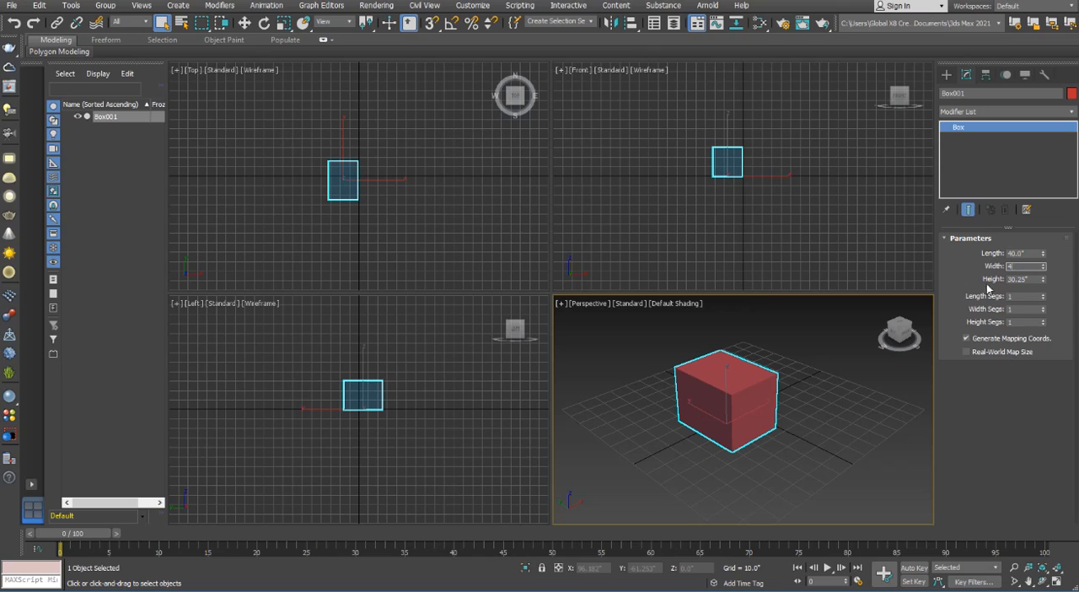
{"action": "key", "text": "Tab"}
{"action": "type", "text": "40"}
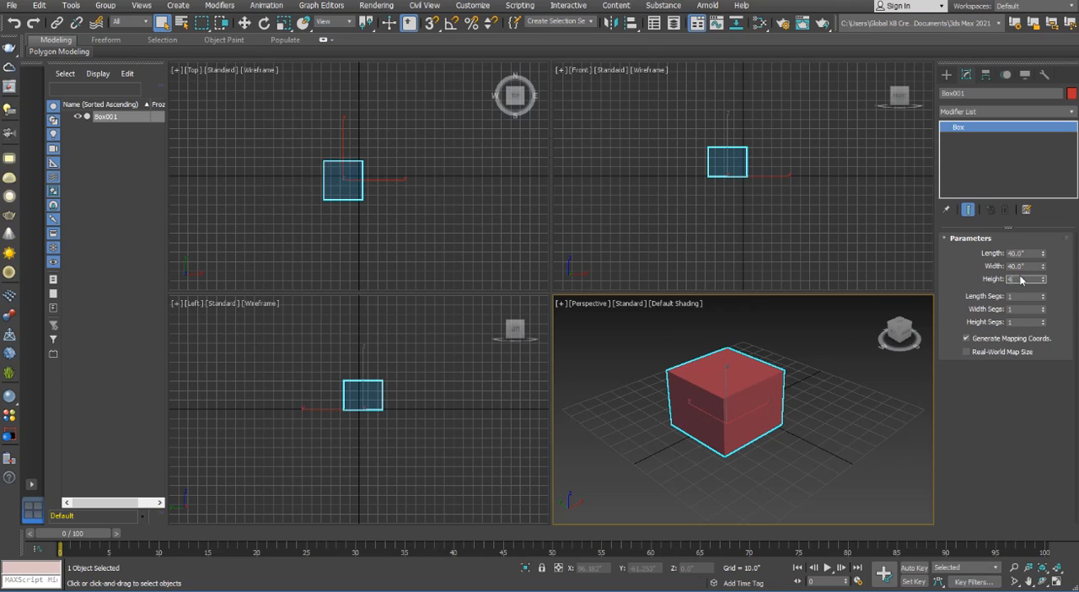
{"action": "key", "text": "Return"}
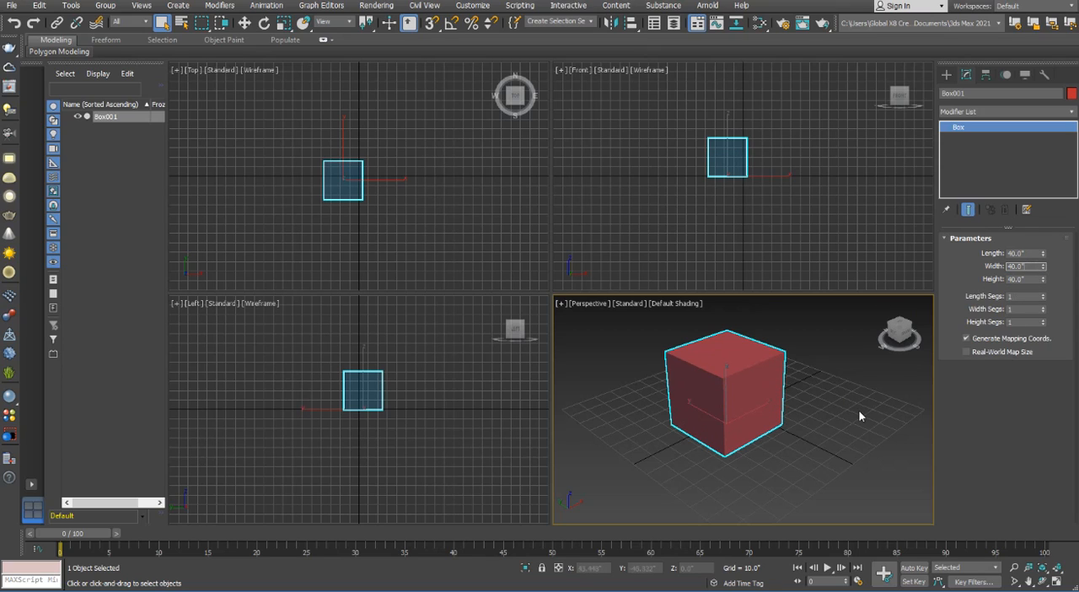
Create a sphere with a radius of about 24.6" in front of the box in the Perspective view
{"action": "left_click", "coordinate": [944, 80]}
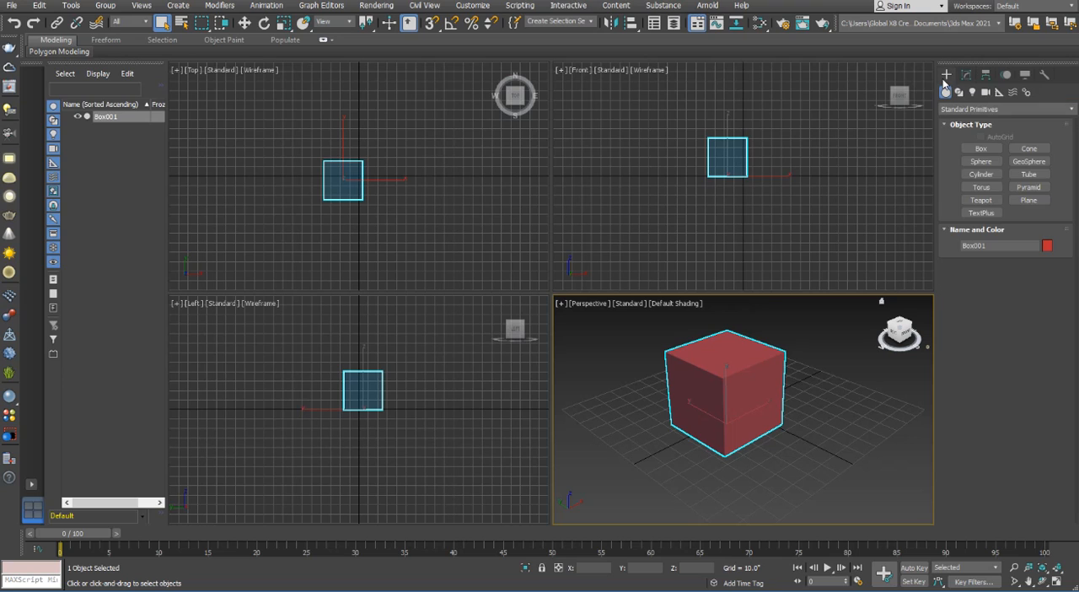
{"action": "left_click", "coordinate": [985, 162]}
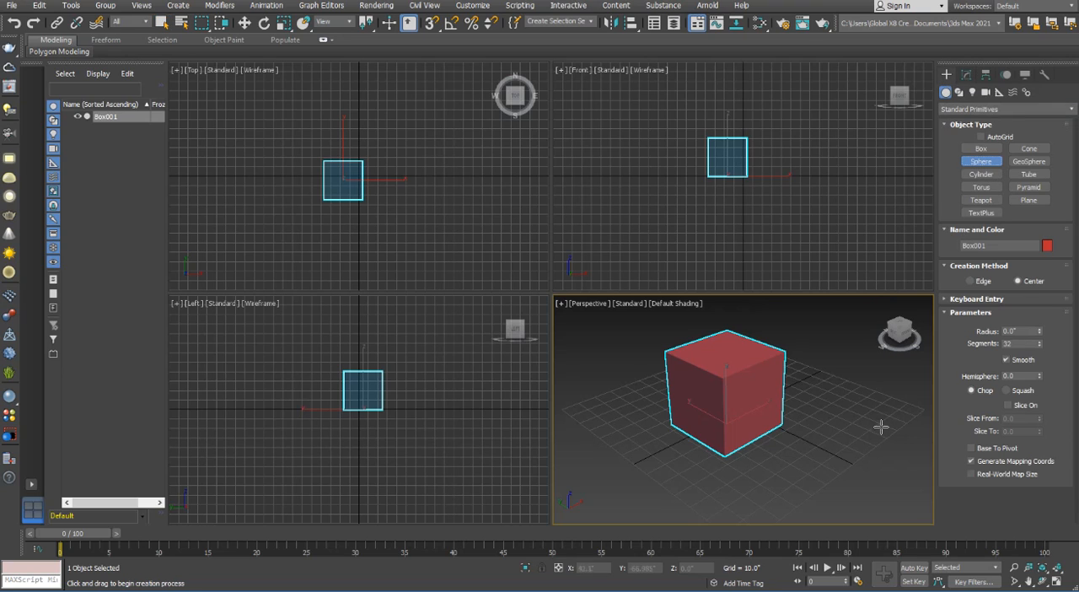
{"action": "left_click_drag", "start_coordinate": [864, 436], "coordinate": [874, 410]}
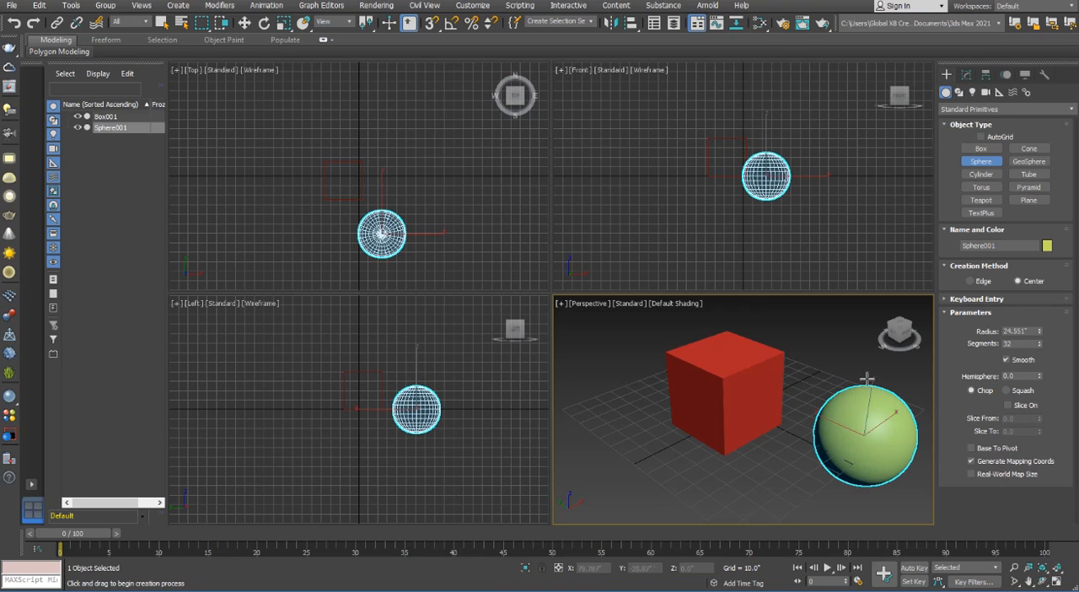
{"action": "right_click", "coordinate": [856, 371]}
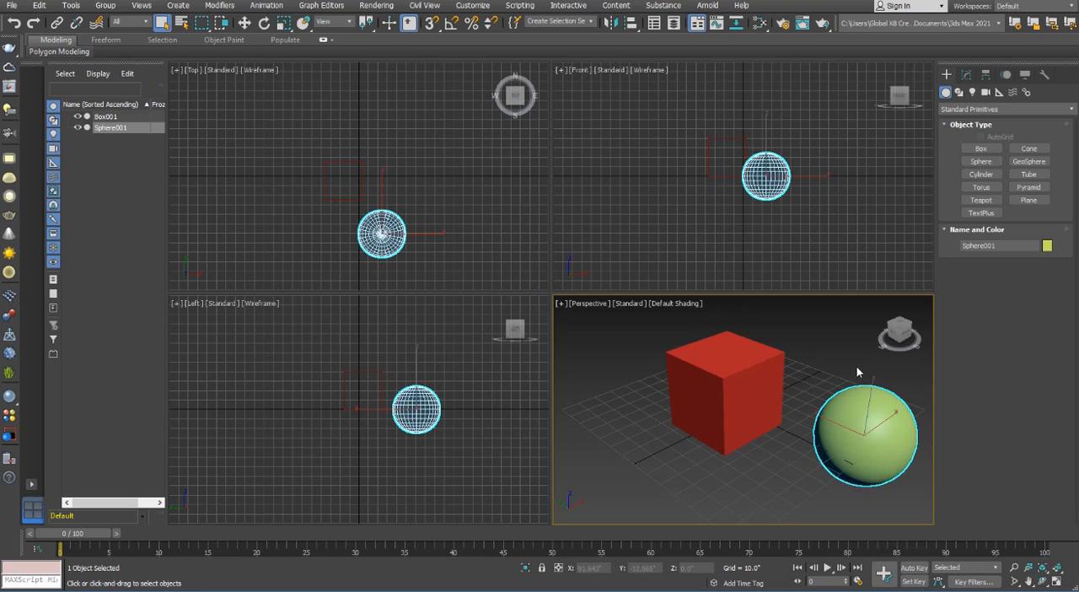
{"action": "left_click", "coordinate": [967, 74]}
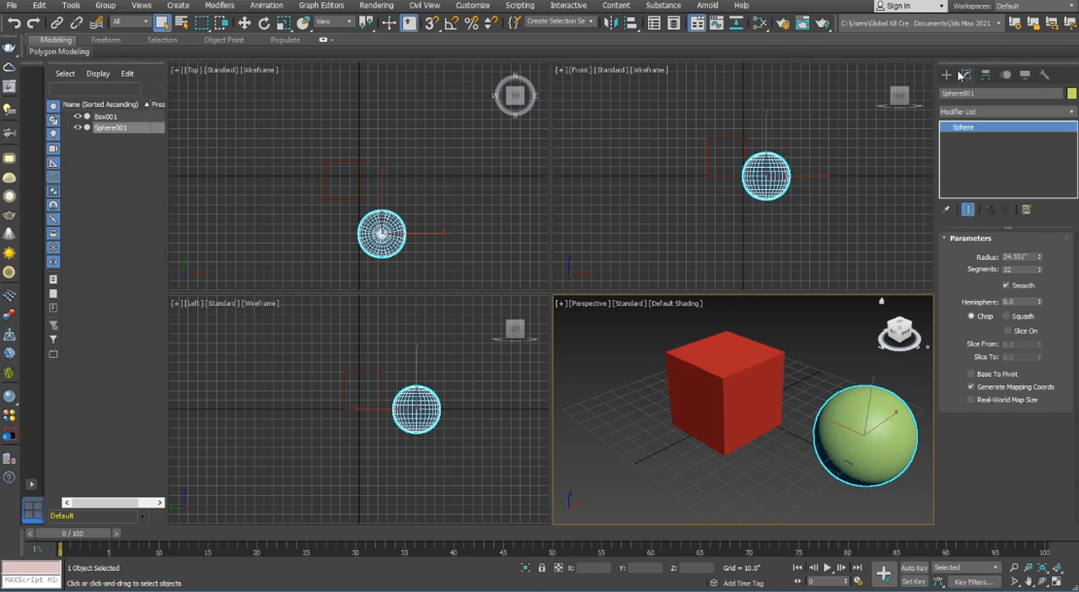
Align the sphere to the box on X, Y and Z, matching center to center
{"action": "left_click", "coordinate": [629, 27]}
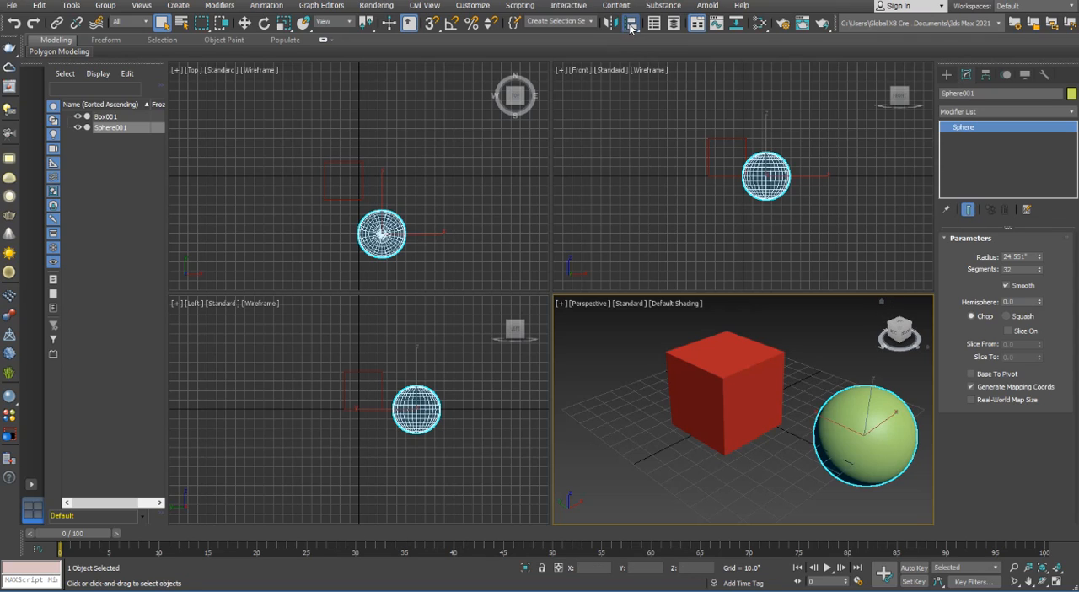
{"action": "left_click", "coordinate": [750, 392]}
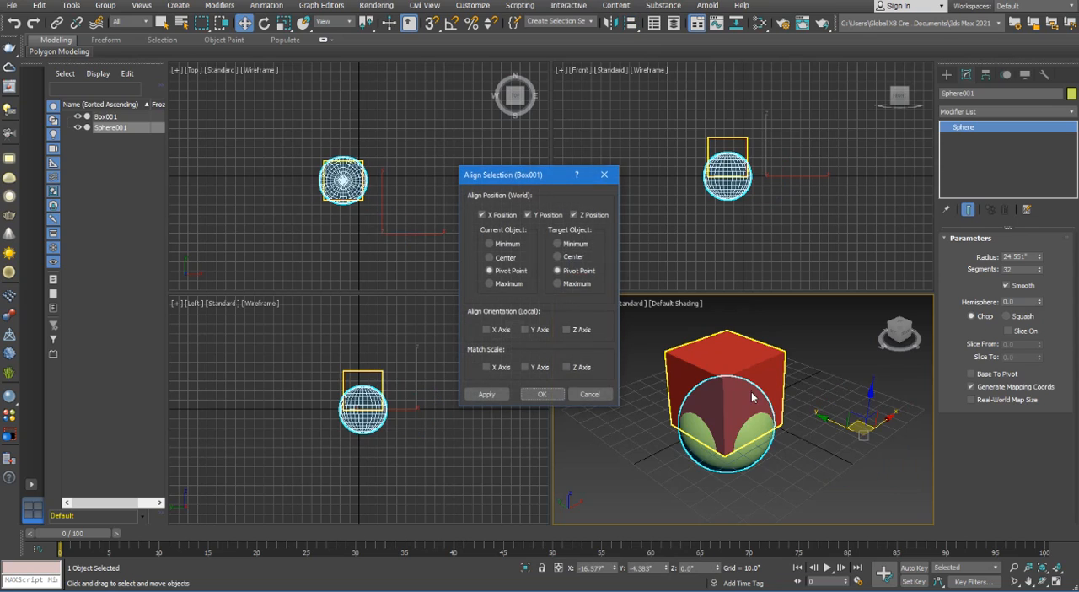
{"action": "left_click", "coordinate": [490, 258]}
{"action": "left_click", "coordinate": [557, 256]}
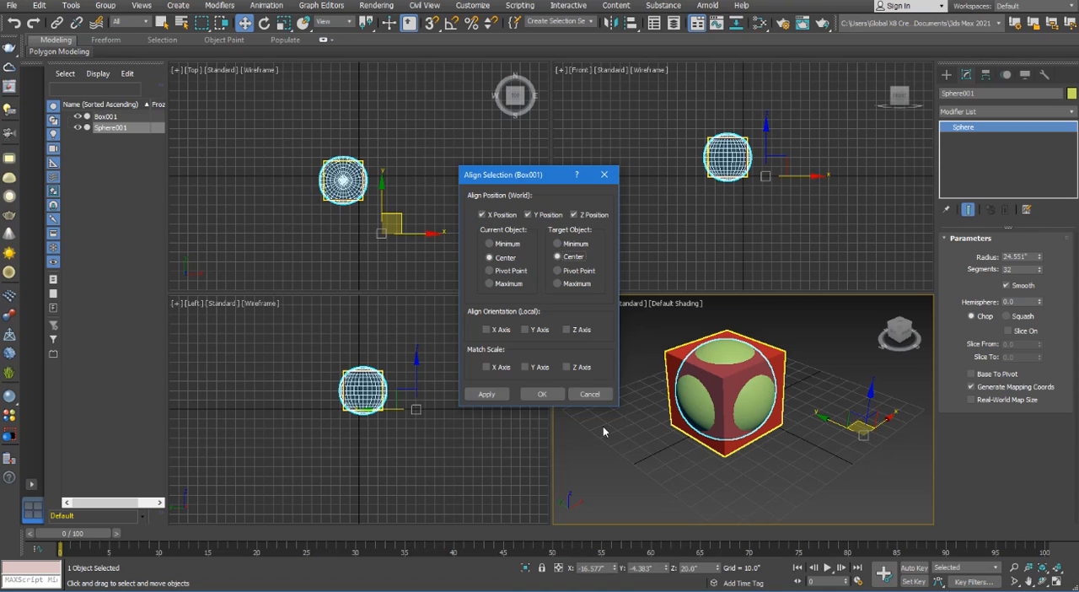
{"action": "left_click", "coordinate": [542, 395]}
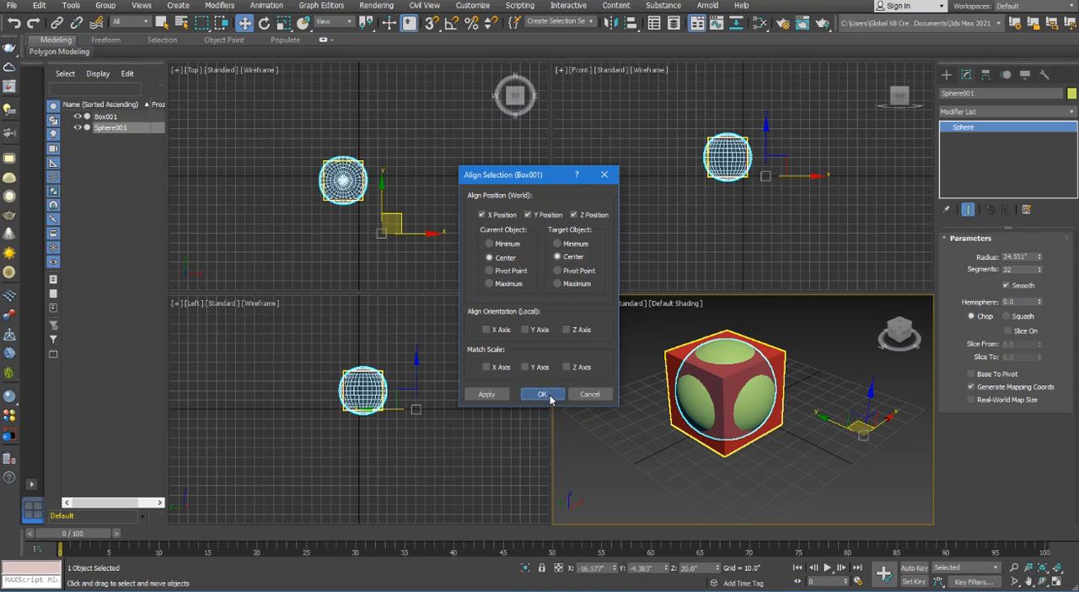
Delete the sphere from the middle of the box
{"action": "left_click", "coordinate": [813, 440]}
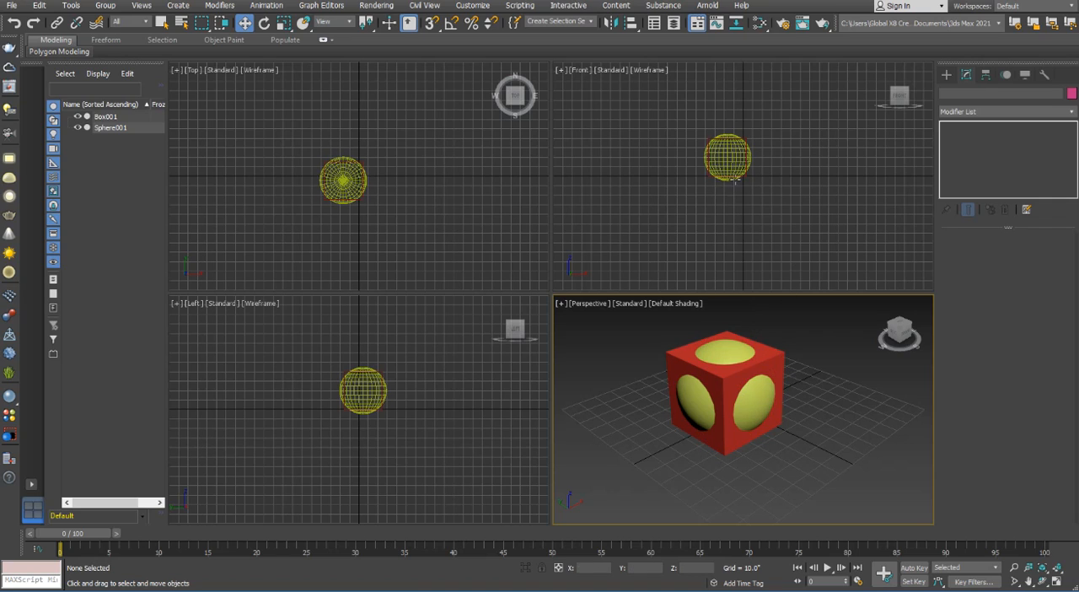
{"action": "left_click", "coordinate": [764, 394]}
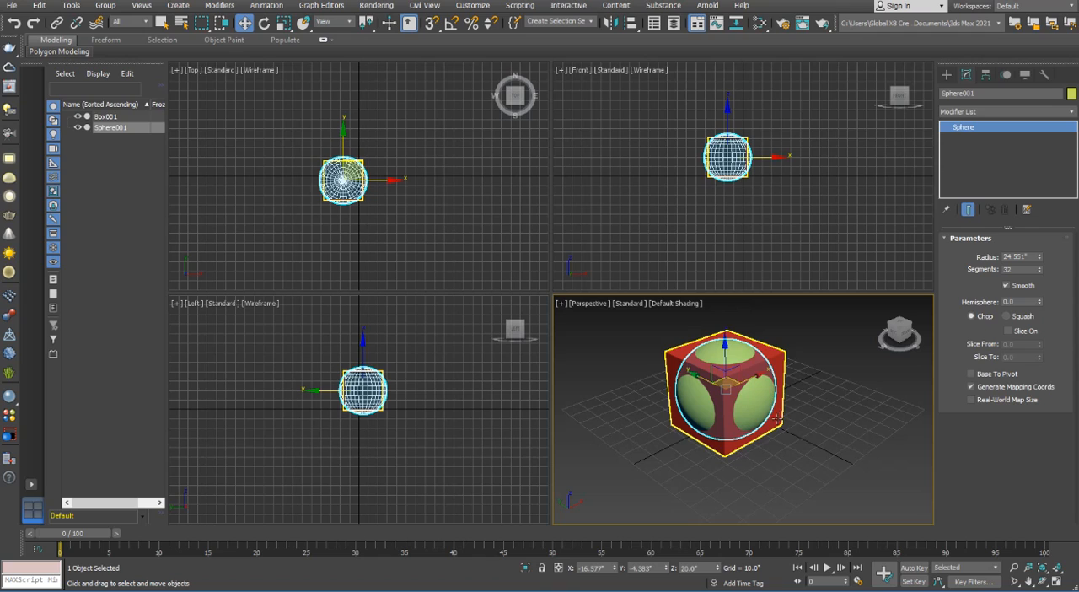
{"action": "key", "text": "Delete"}
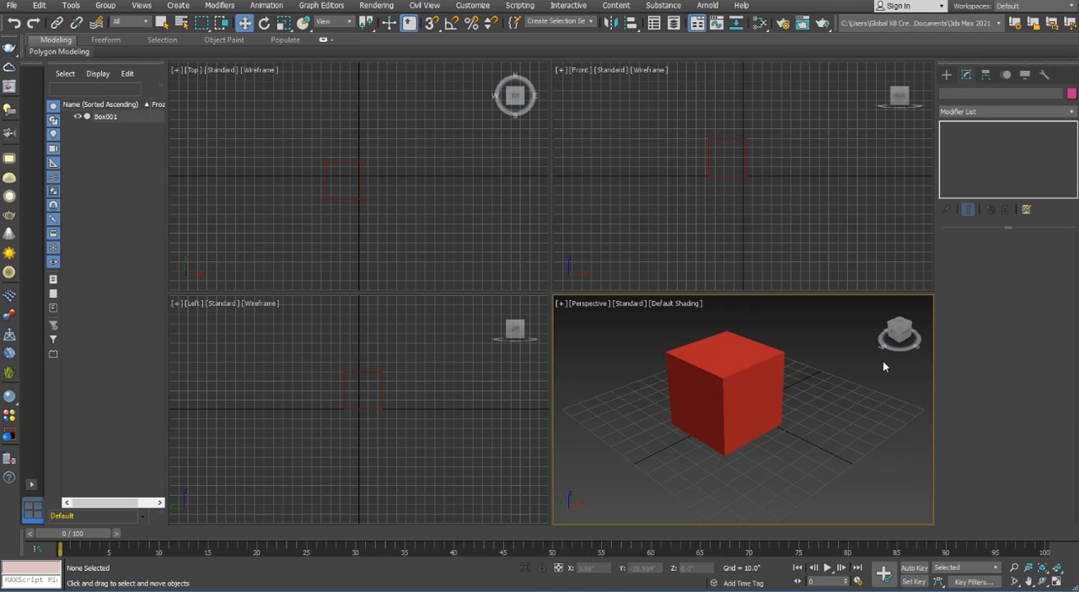
Create a downward-pointing cone beside the box, with radii of about 6.4" and 0.6" and a height of about -22.6"
{"action": "left_click", "coordinate": [947, 74]}
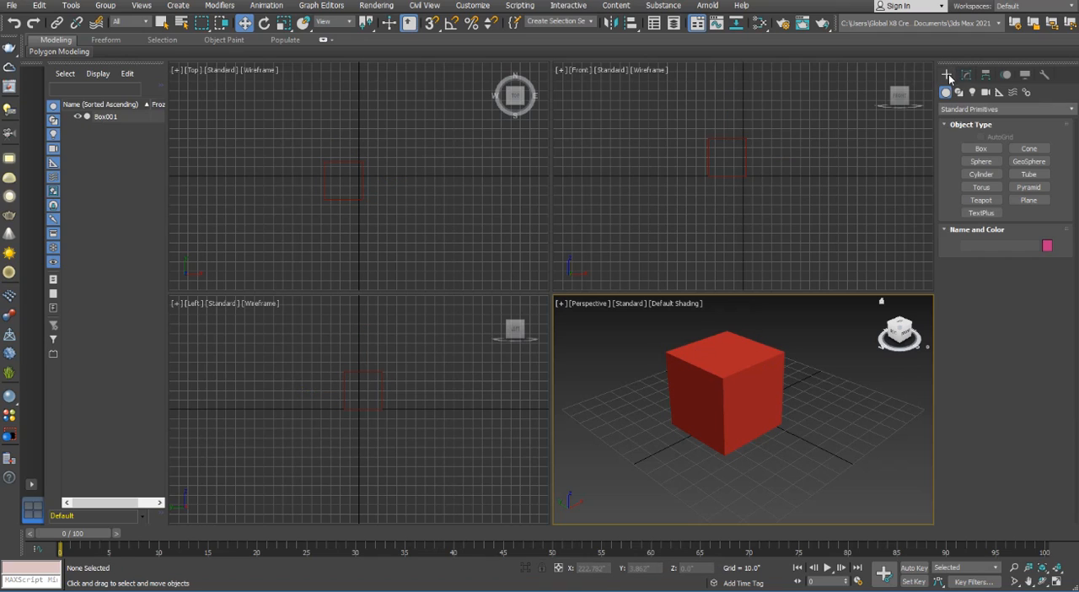
{"action": "left_click", "coordinate": [1029, 149]}
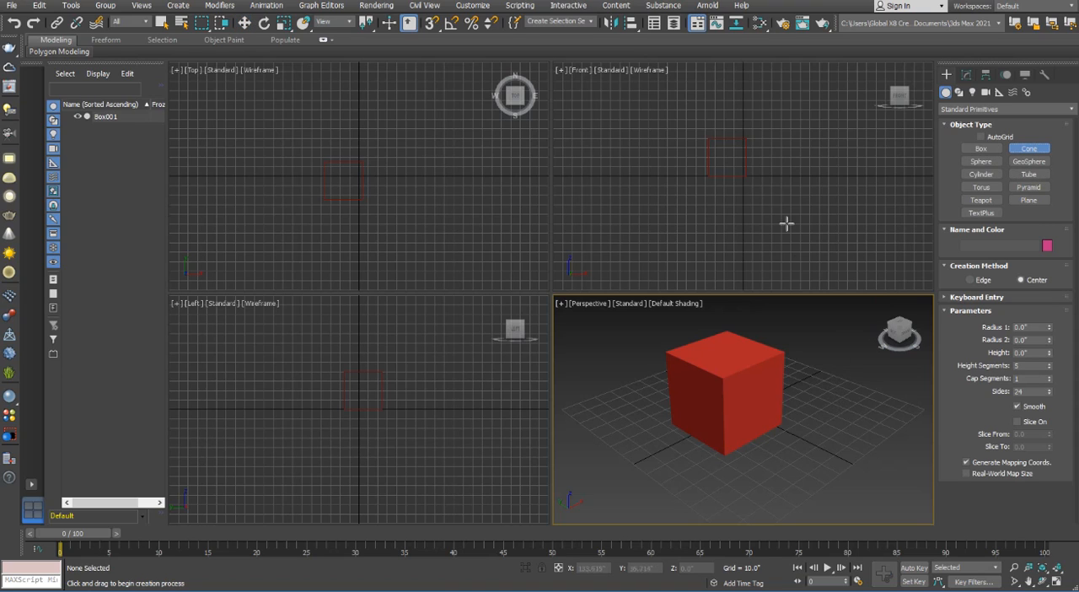
{"action": "left_click_drag", "start_coordinate": [836, 406], "coordinate": [838, 402]}
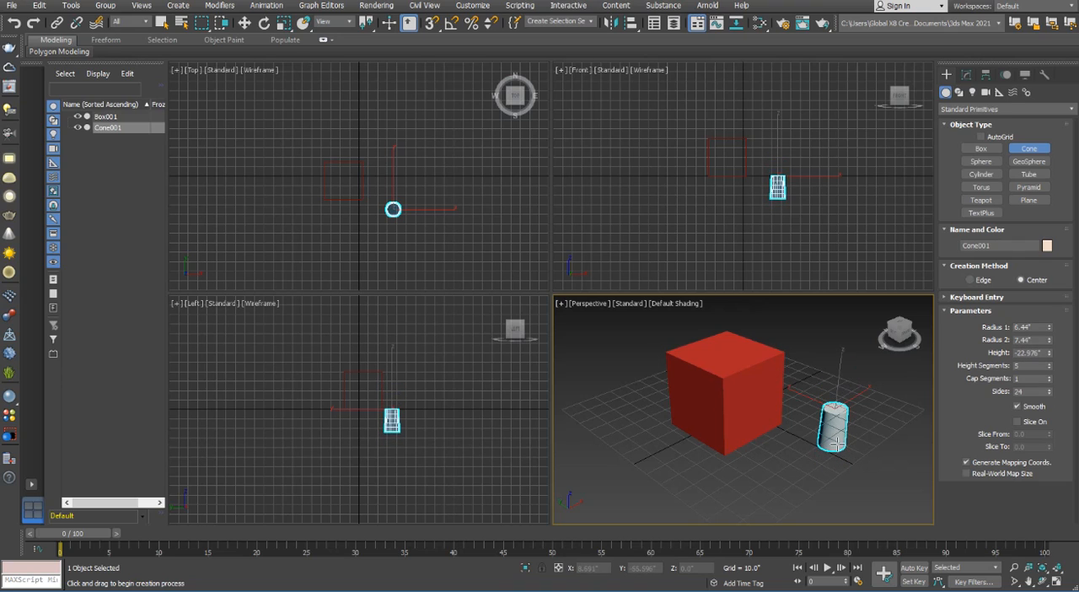
{"action": "left_click", "coordinate": [840, 444]}
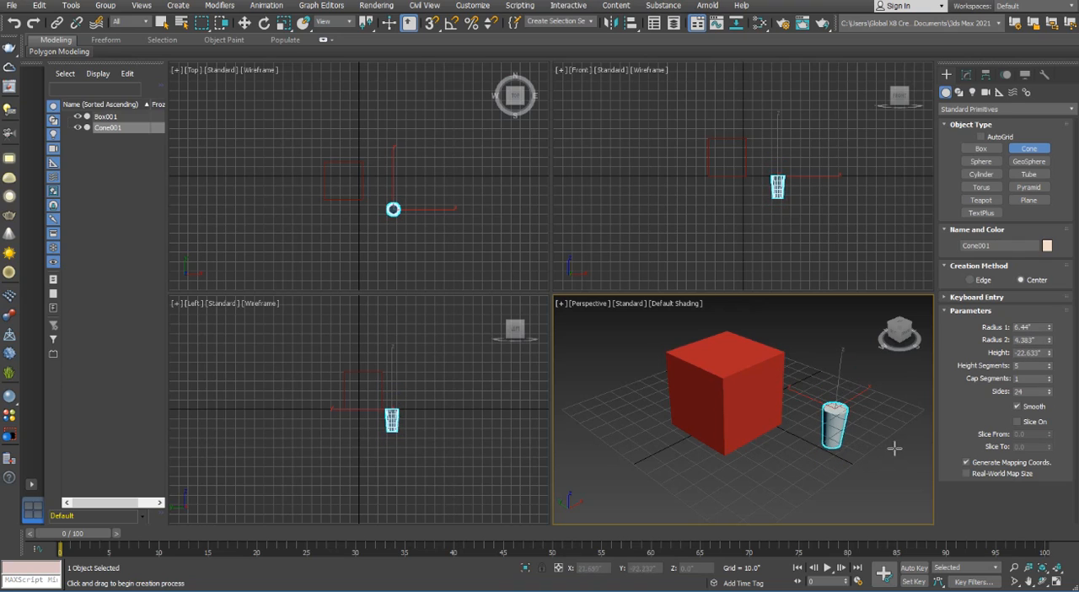
{"action": "left_click", "coordinate": [841, 452]}
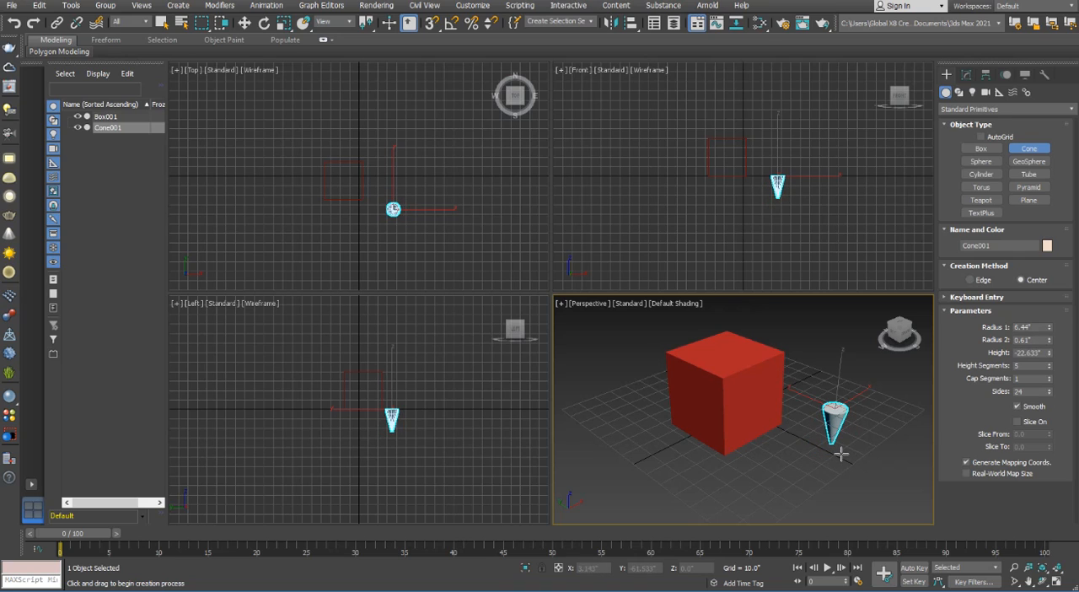
{"action": "key", "text": "w"}
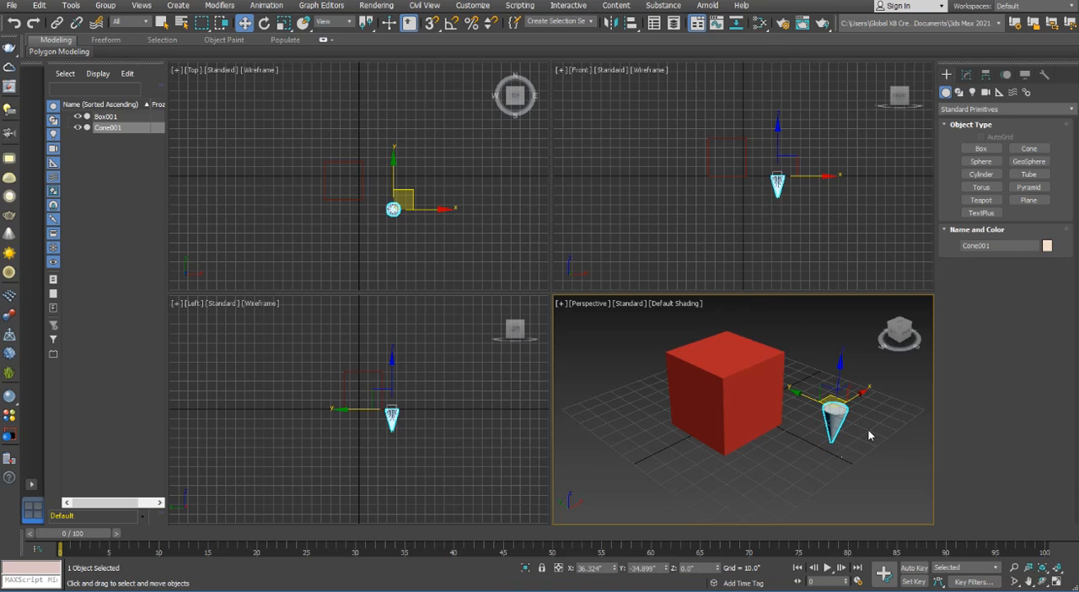
{"action": "scroll", "coordinate": [873, 432], "scroll_direction": "up", "scroll_amount": 3}
{"action": "scroll", "coordinate": [871, 434], "scroll_direction": "down", "scroll_amount": 3}
{"action": "left_click", "coordinate": [869, 435]}
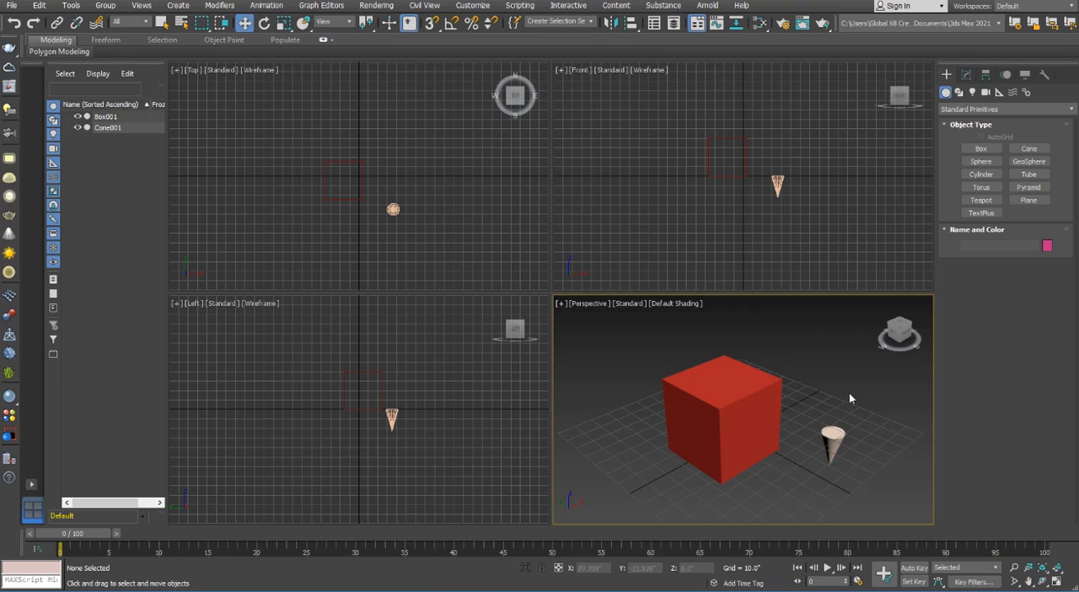
Try Normal Align from the cone's flat end to the box's front face, with position offsets of about 0.71" in X and 0.25" in Y
{"action": "left_click", "coordinate": [825, 453]}
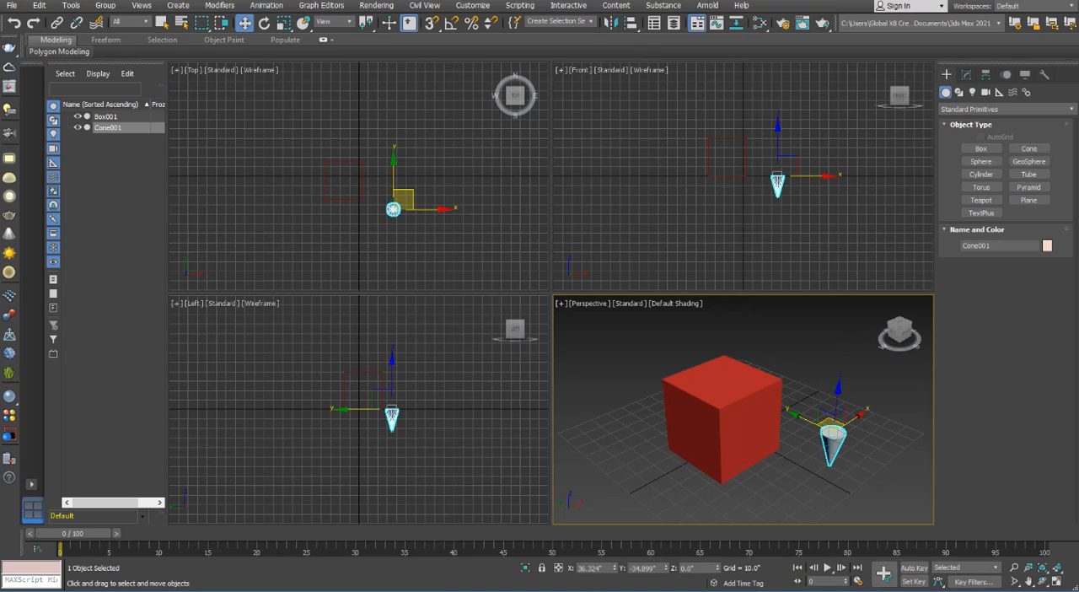
{"action": "left_click_drag", "start_coordinate": [632, 24], "coordinate": [633, 83]}
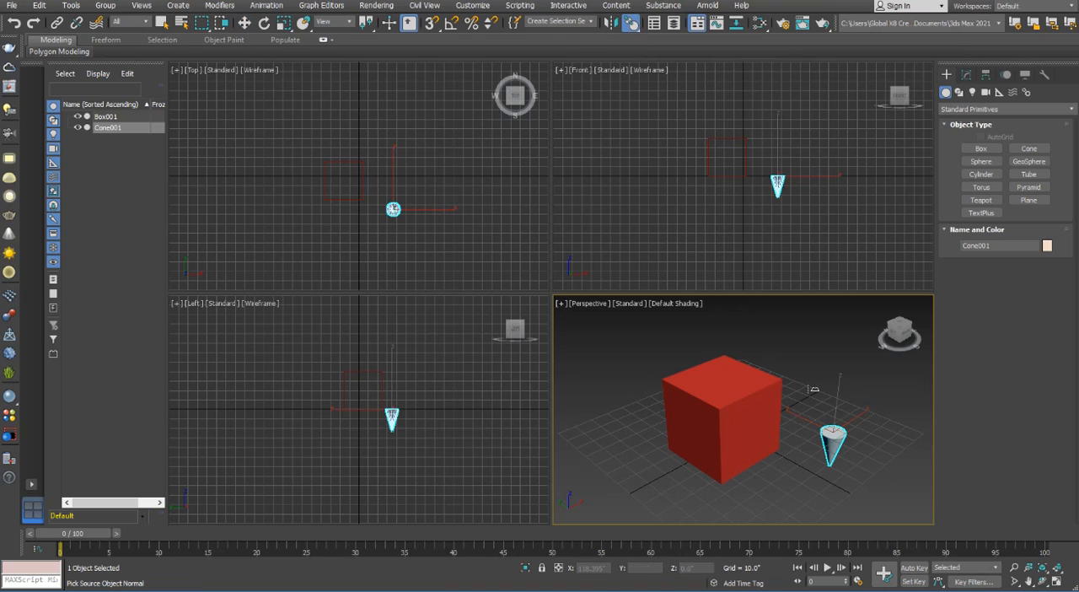
{"action": "left_click", "coordinate": [833, 433]}
{"action": "left_click_drag", "start_coordinate": [757, 437], "coordinate": [730, 419]}
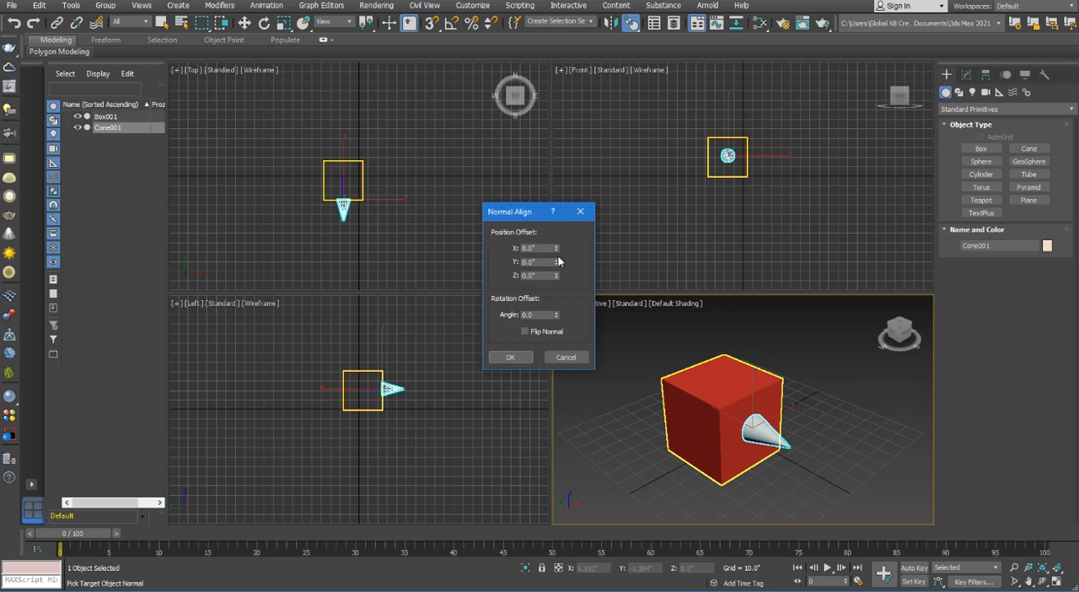
{"action": "left_click_drag", "start_coordinate": [556, 248], "coordinate": [560, 284]}
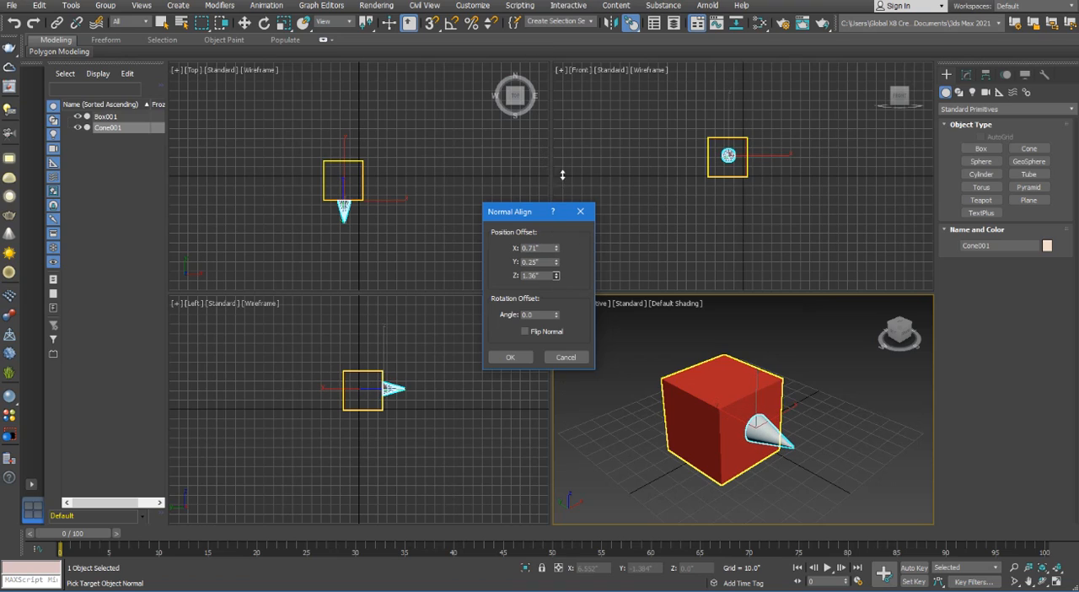
{"action": "left_click", "coordinate": [570, 359]}
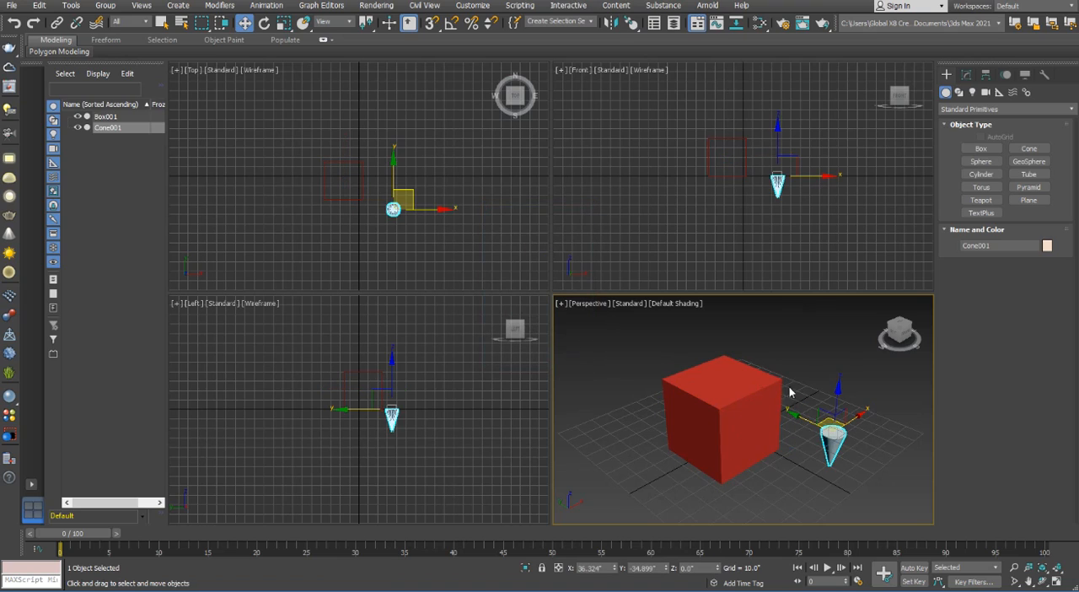
Use Normal Align to attach the cone's flat end to the box's negative-X side face, keeping zero offsets
{"action": "left_click", "coordinate": [633, 24]}
{"action": "left_click", "coordinate": [833, 435]}
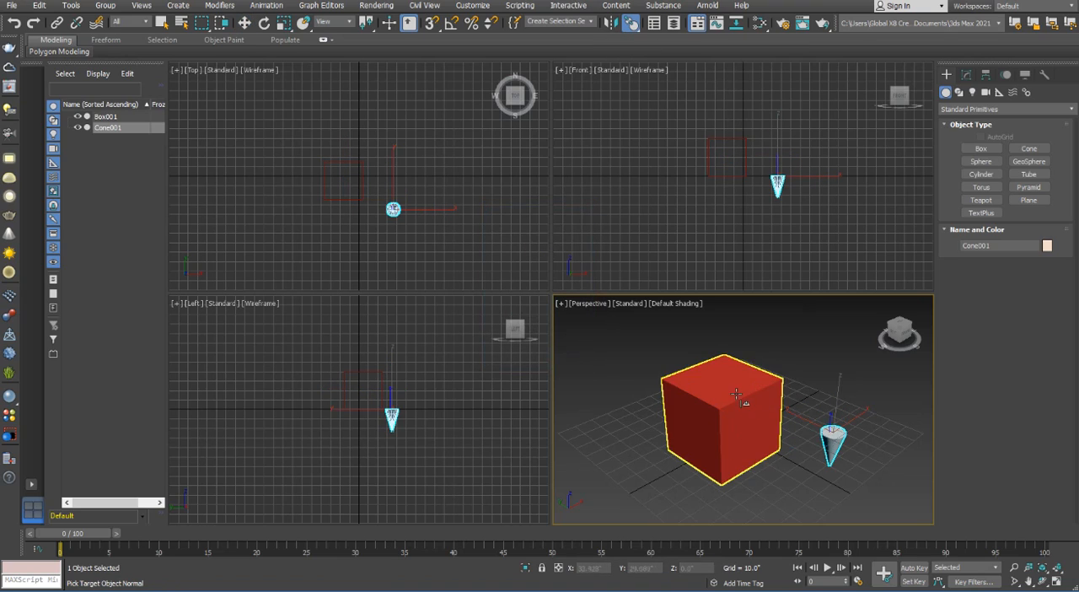
{"action": "left_click", "coordinate": [673, 406]}
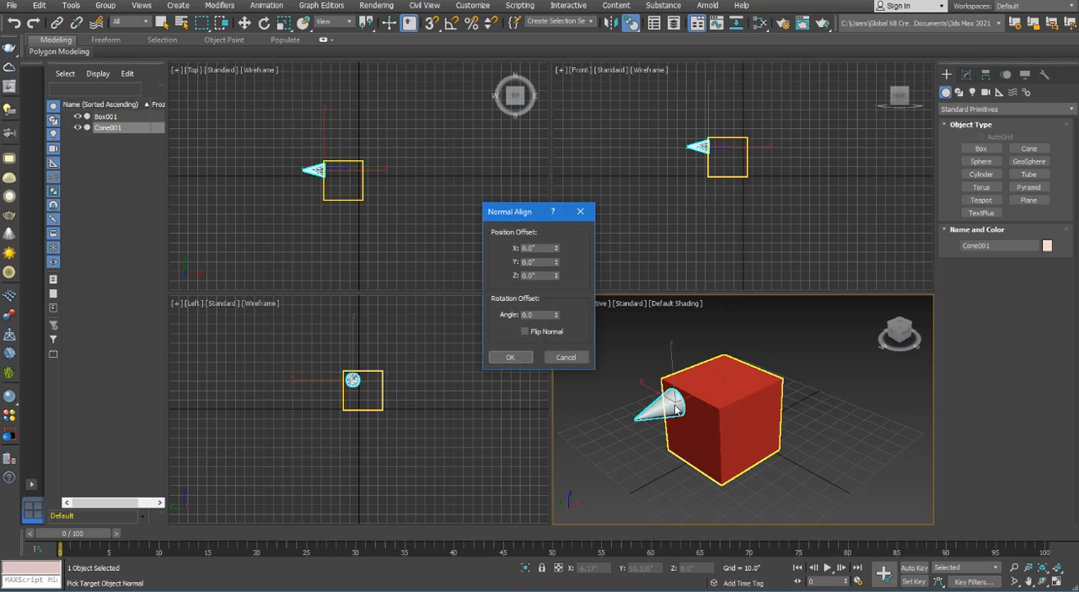
{"action": "left_click", "coordinate": [508, 357]}
{"action": "left_click", "coordinate": [628, 336]}
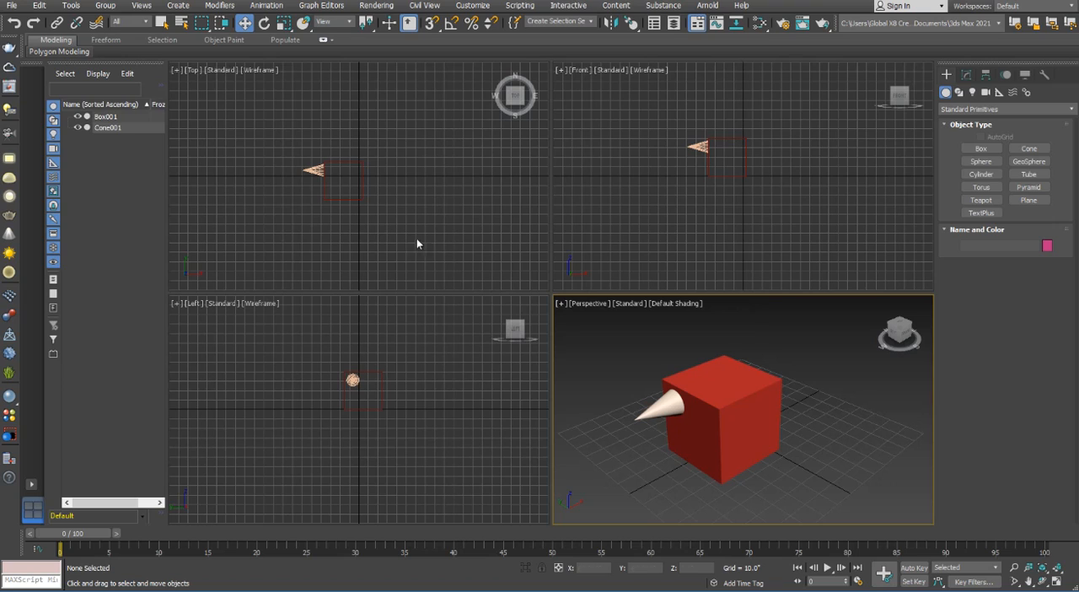
Delete both the box and the cone to clear the scene
{"action": "left_click_drag", "start_coordinate": [416, 237], "coordinate": [247, 140]}
{"action": "key", "text": "Delete"}
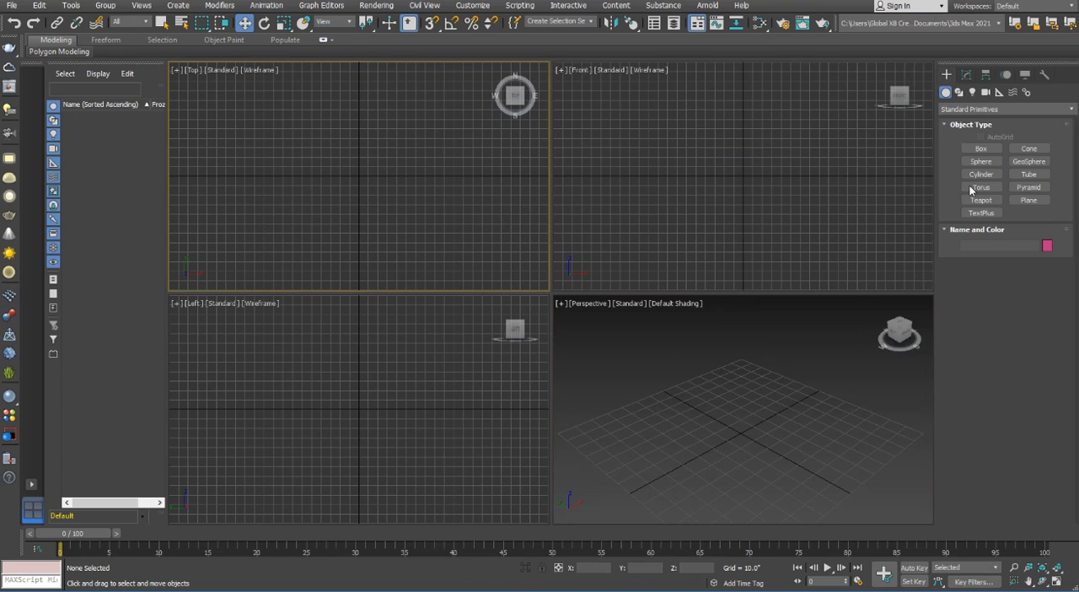
Create a sphere by Keyboard Entry at the origin (X, Y and Z 0) with a radius of 50"
{"action": "left_click", "coordinate": [984, 161]}
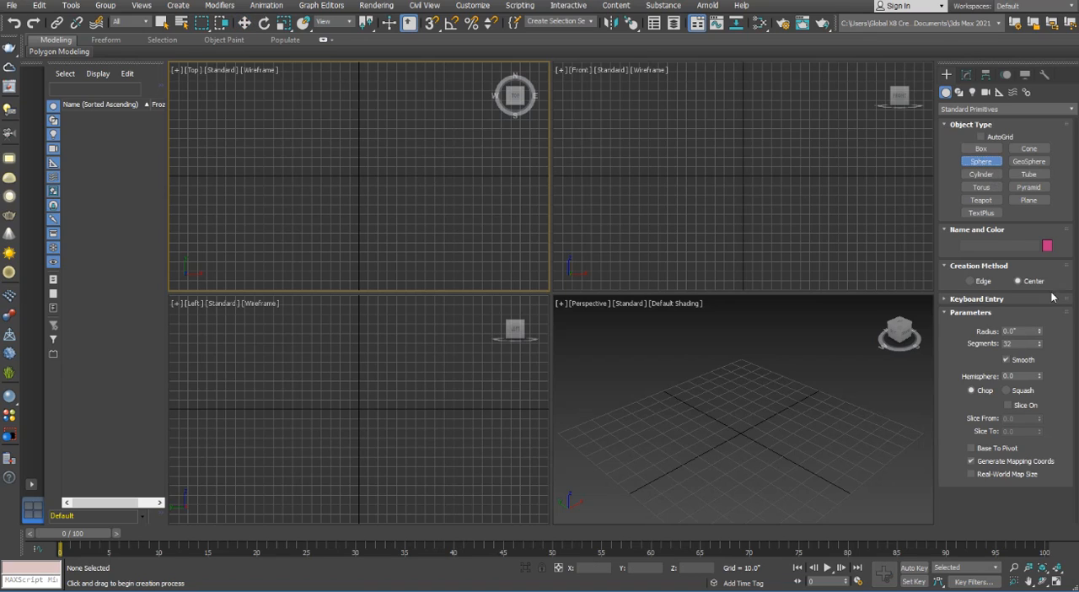
{"action": "left_click", "coordinate": [955, 313]}
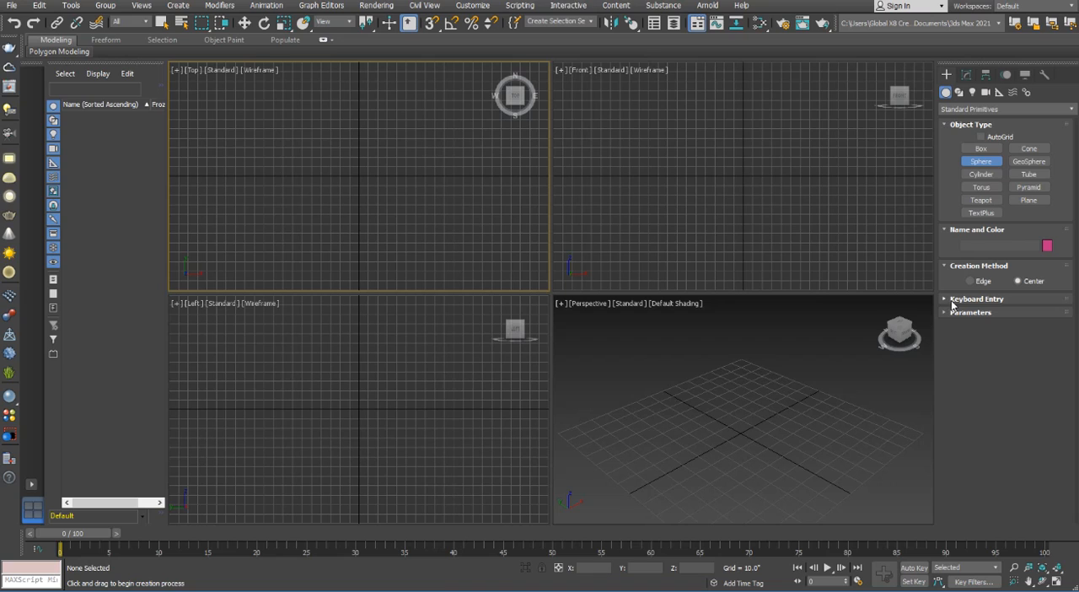
{"action": "left_click", "coordinate": [952, 299]}
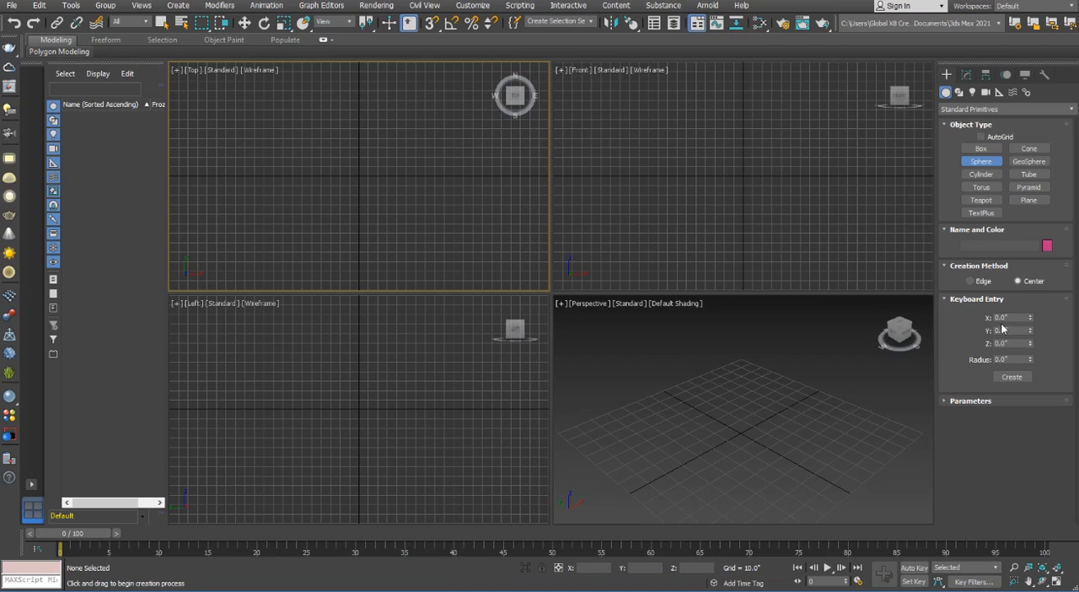
{"action": "left_click", "coordinate": [1015, 318]}
{"action": "type", "text": "5"}
{"action": "key", "text": "Return"}
{"action": "type", "text": "0"}
{"action": "left_click", "coordinate": [1016, 359]}
{"action": "type", "text": "5"}
{"action": "left_click", "coordinate": [1013, 377]}
{"action": "scroll", "coordinate": [799, 416], "scroll_direction": "down", "scroll_amount": 3}
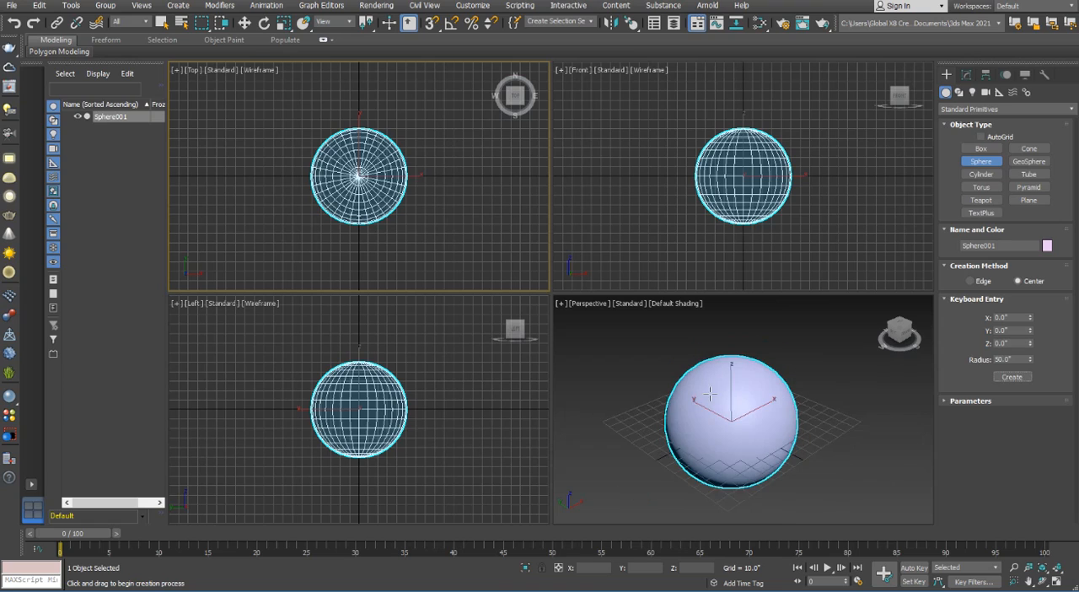
{"action": "scroll", "coordinate": [814, 421], "scroll_direction": "down", "scroll_amount": 3}
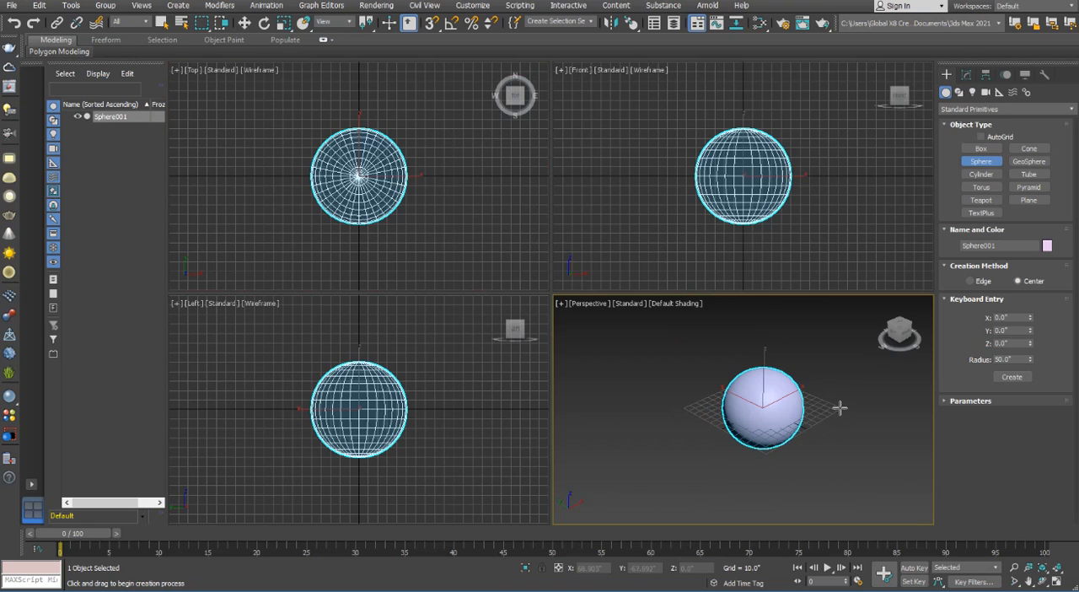
Create a second sphere by Keyboard Entry at X 100", Y 0, Z 0, keeping the 50" radius
{"action": "left_click", "coordinate": [1020, 318]}
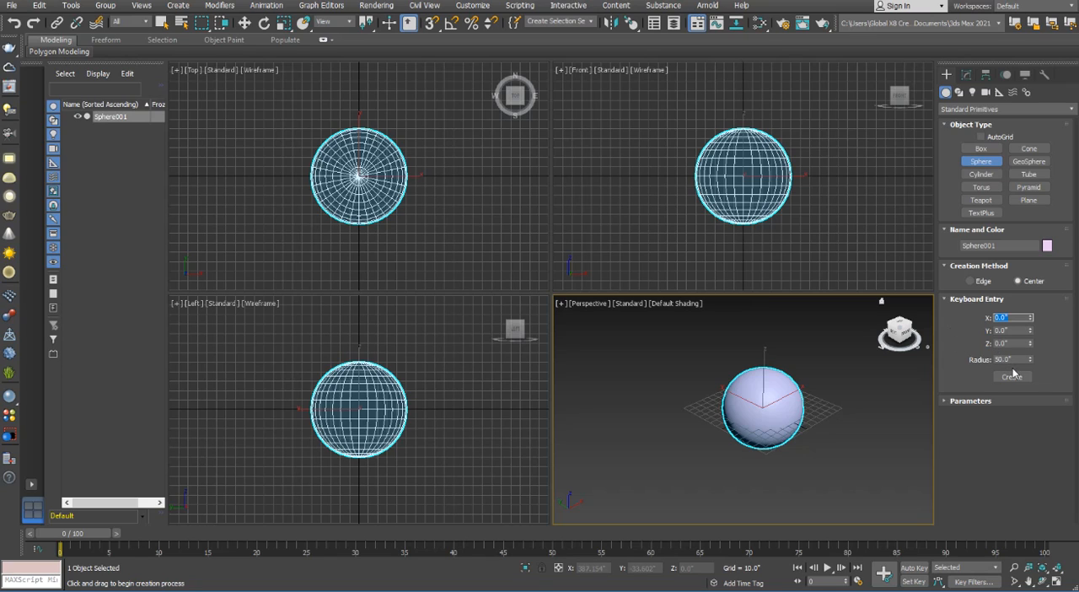
{"action": "type", "text": "100"}
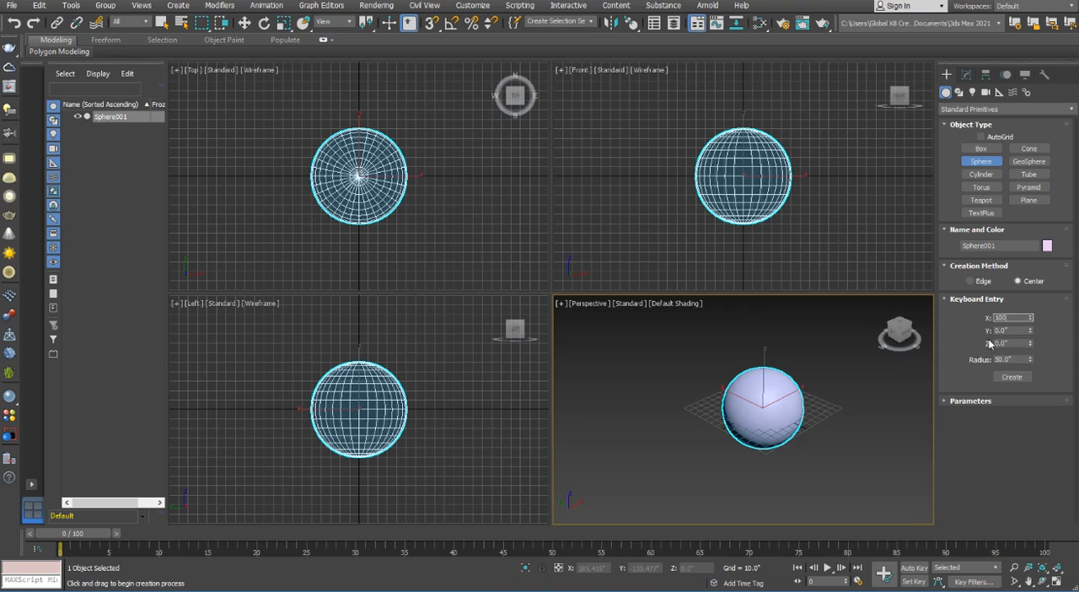
{"action": "left_click", "coordinate": [1012, 377]}
{"action": "middle_click_drag", "start_coordinate": [877, 439], "coordinate": [798, 437]}
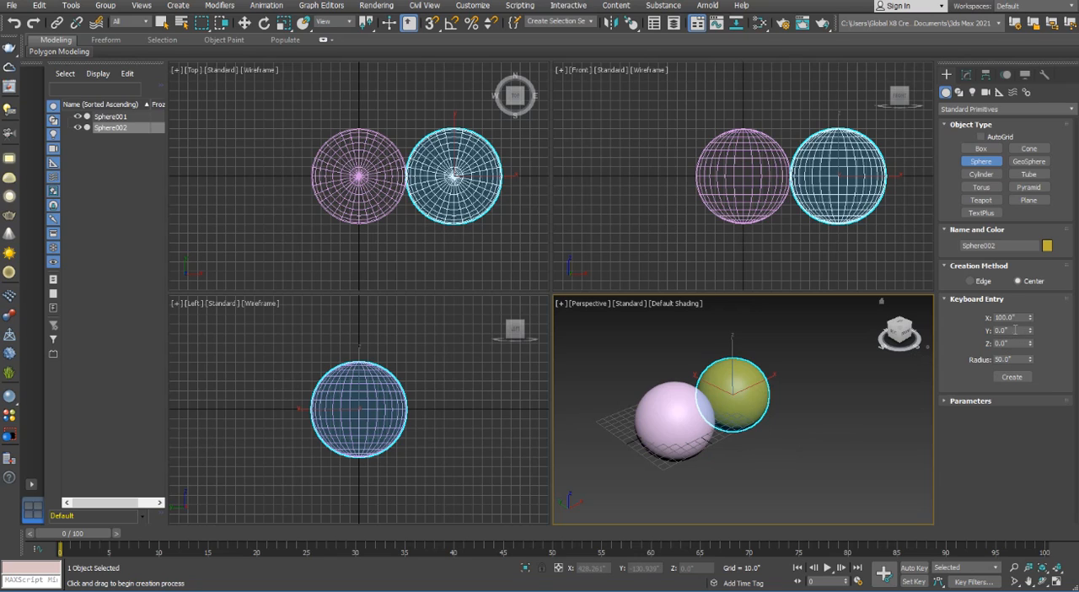
Create two more 50" radius spheres along the X axis, one at X 200" and one at X -100"
{"action": "left_click_drag", "start_coordinate": [1021, 317], "coordinate": [957, 327]}
{"action": "type", "text": "200"}
{"action": "left_click", "coordinate": [1012, 377]}
{"action": "left_click", "coordinate": [1012, 377]}
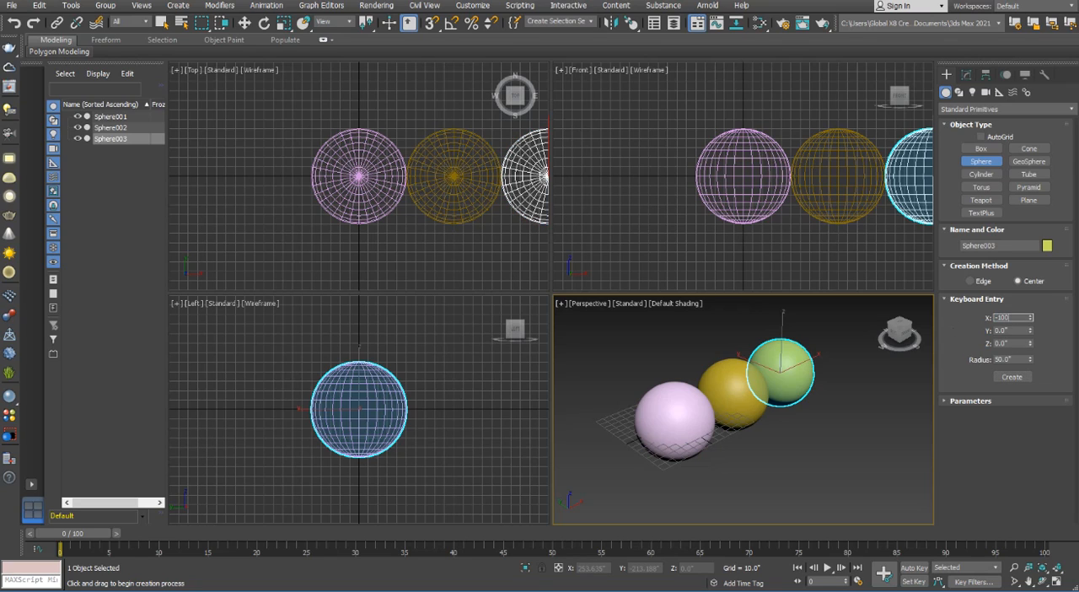
{"action": "left_click", "coordinate": [1012, 377]}
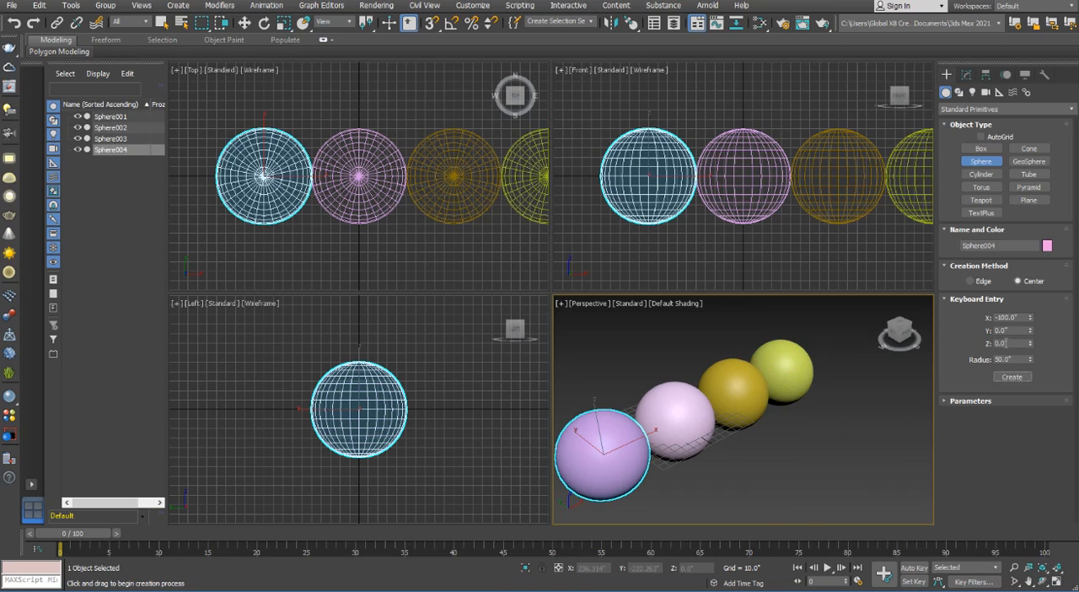
Create a 50" radius sphere behind the first one at X 0, Y 100", Z 0 using Keyboard Entry
{"action": "left_click", "coordinate": [1021, 331]}
{"action": "left_click", "coordinate": [1012, 318]}
{"action": "type", "text": "1"}
{"action": "key", "text": "Tab"}
{"action": "type", "text": "100"}
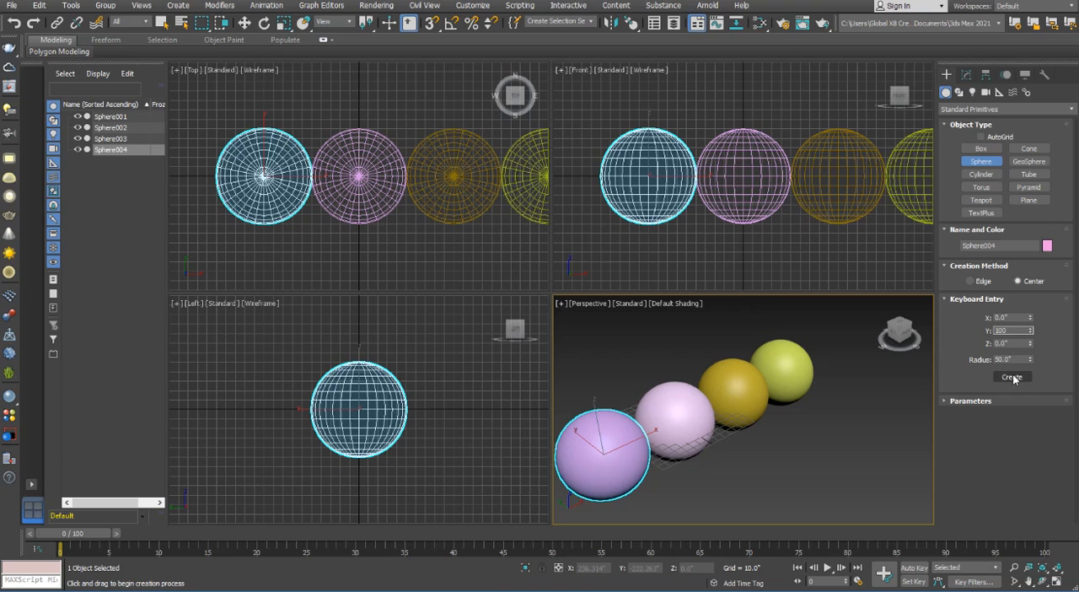
{"action": "left_click", "coordinate": [1011, 377]}
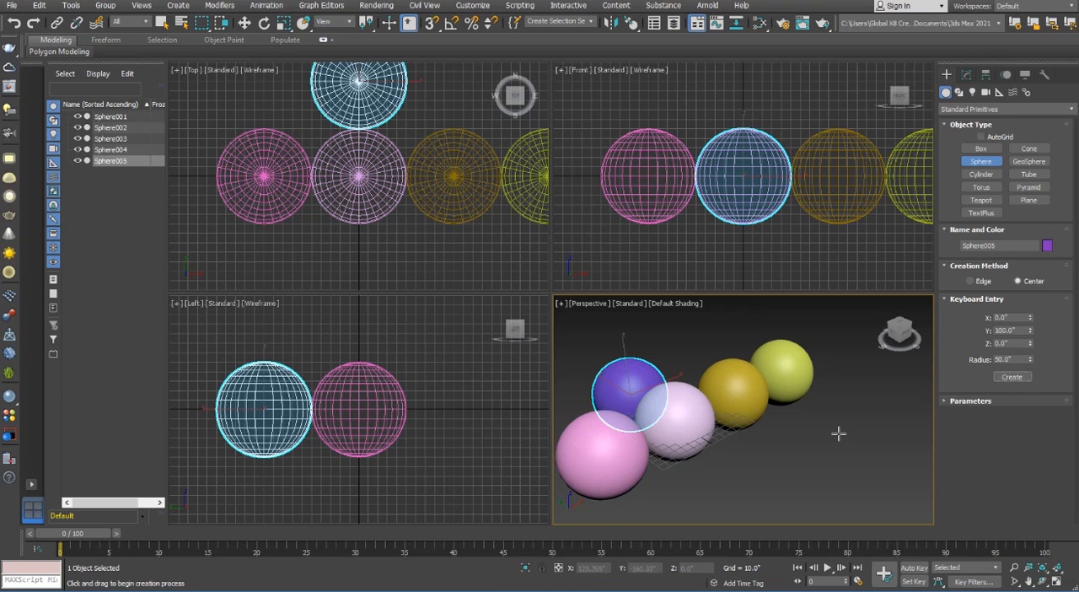
Create a 50" radius sphere above the first one at X 0, Y 0, Z 100" using Keyboard Entry
{"action": "left_click_drag", "start_coordinate": [1019, 331], "coordinate": [936, 339]}
{"action": "type", "text": "0"}
{"action": "key", "text": "Tab"}
{"action": "type", "text": "100"}
{"action": "left_click", "coordinate": [1014, 377]}
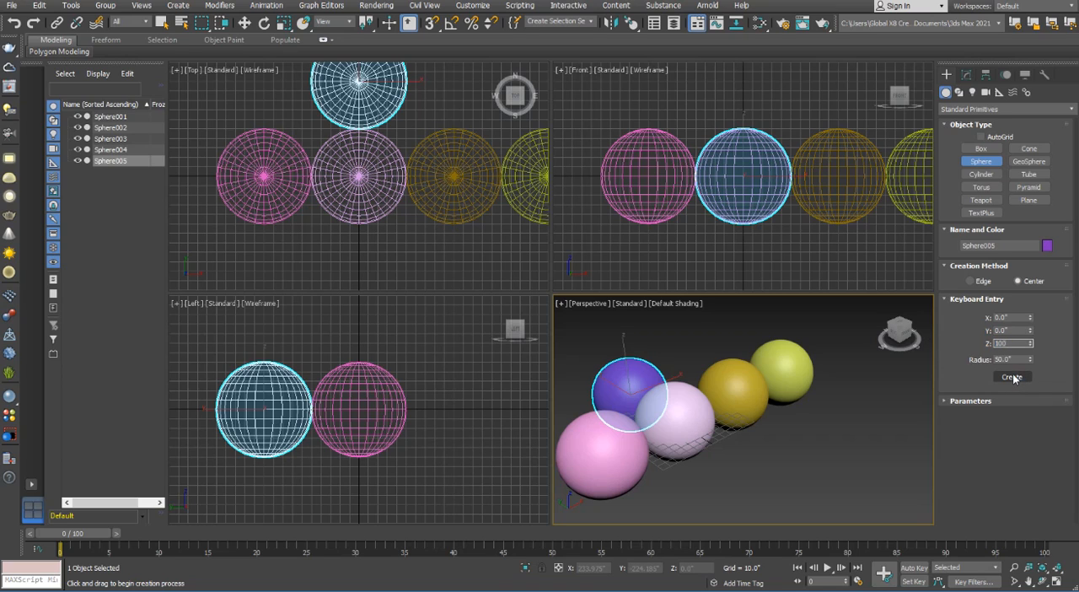
{"action": "scroll", "coordinate": [835, 443], "scroll_direction": "down", "scroll_amount": 4}
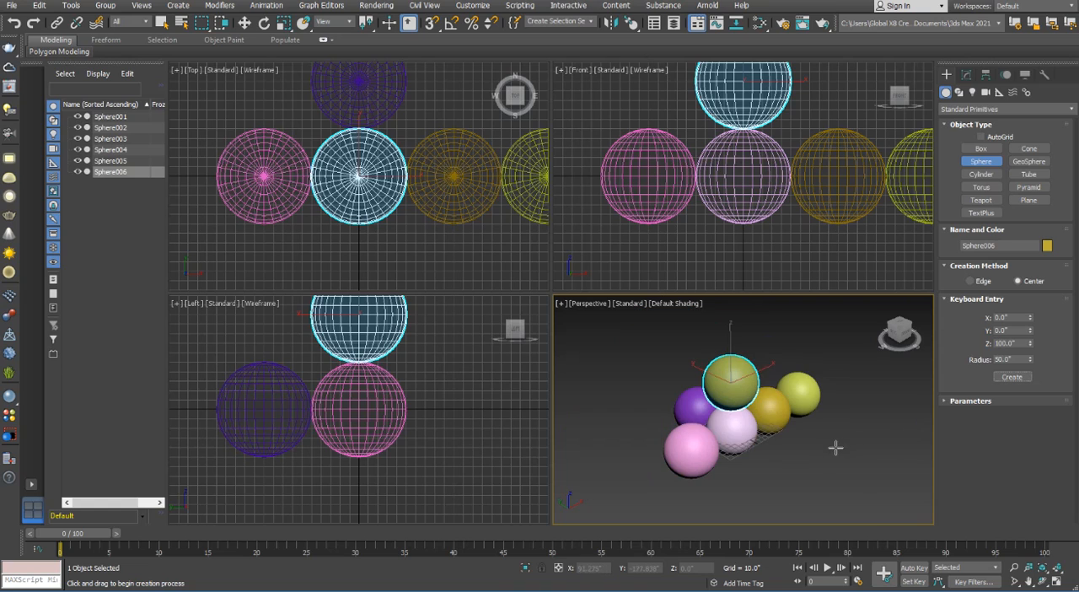
Open Move Transform Type-In for the upper sphere and shift it to about X 28.4", Y -11.6", Z 163.3"
{"action": "scroll", "coordinate": [429, 461], "scroll_direction": "down", "scroll_amount": 5}
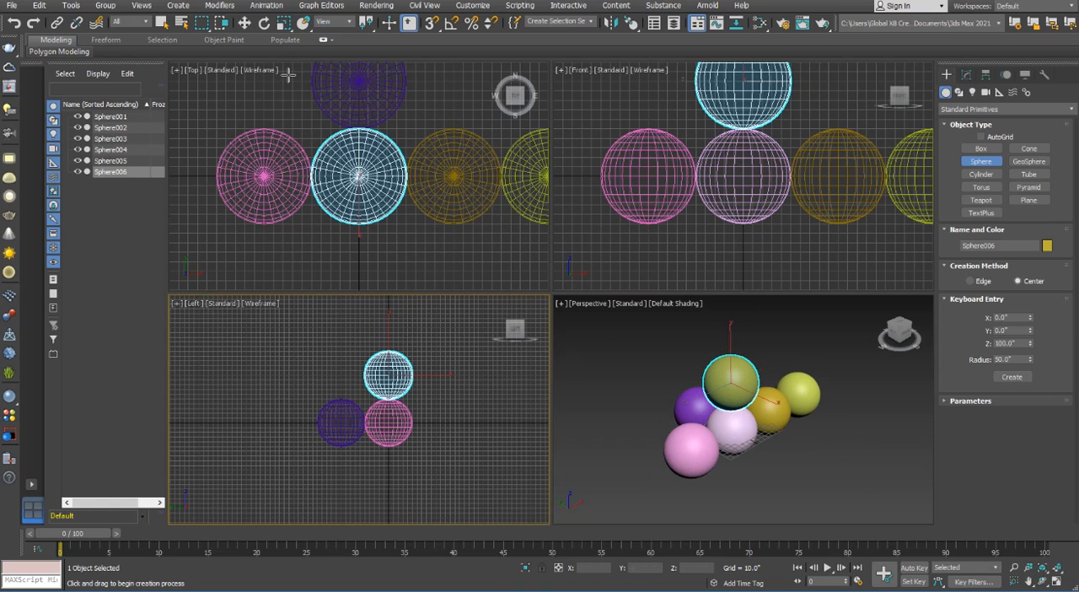
{"action": "left_click", "coordinate": [244, 23]}
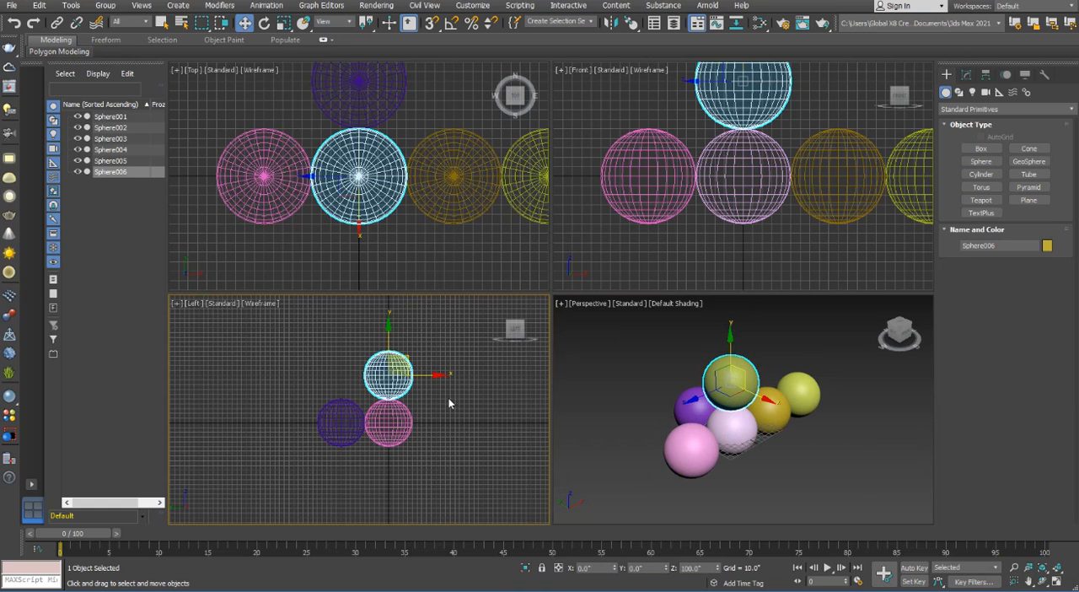
{"action": "right_click", "coordinate": [245, 23]}
{"action": "left_click_drag", "start_coordinate": [494, 171], "coordinate": [593, 296]}
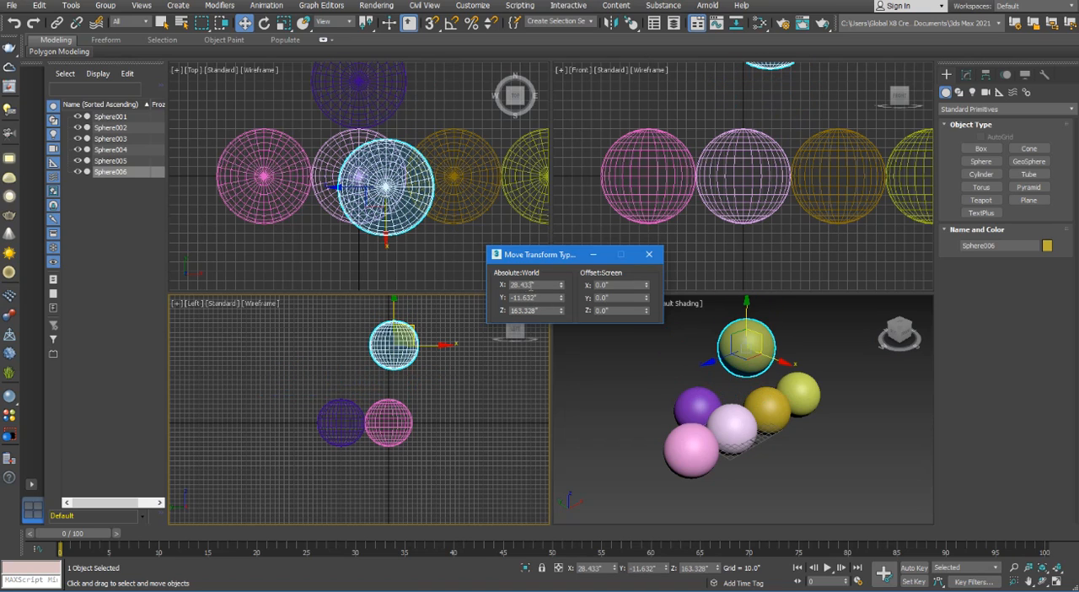
Set the upper sphere's absolute world X and Y positions to 0, close Move Transform Type-In and deselect the sphere
{"action": "double_click", "coordinate": [531, 286]}
{"action": "type", "text": "0"}
{"action": "key", "text": "Return"}
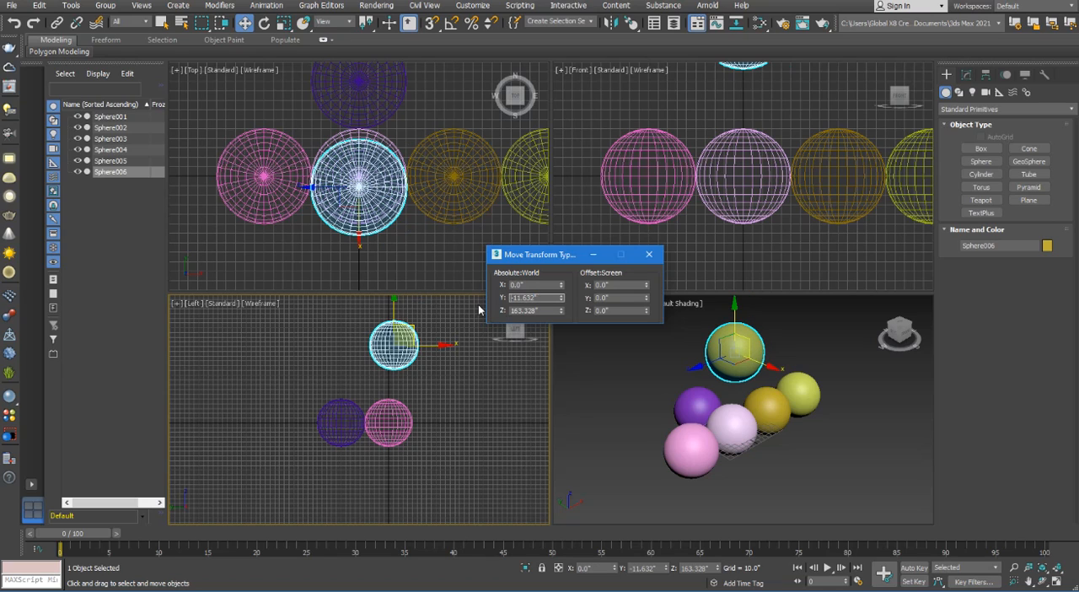
{"action": "double_click", "coordinate": [548, 299]}
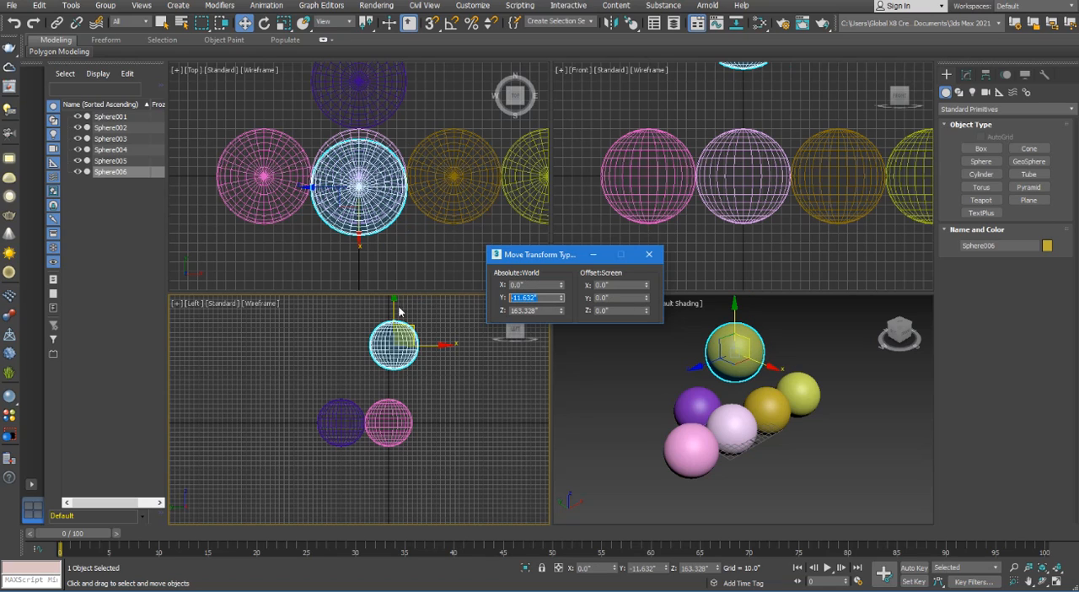
{"action": "type", "text": "0"}
{"action": "double_click", "coordinate": [544, 288]}
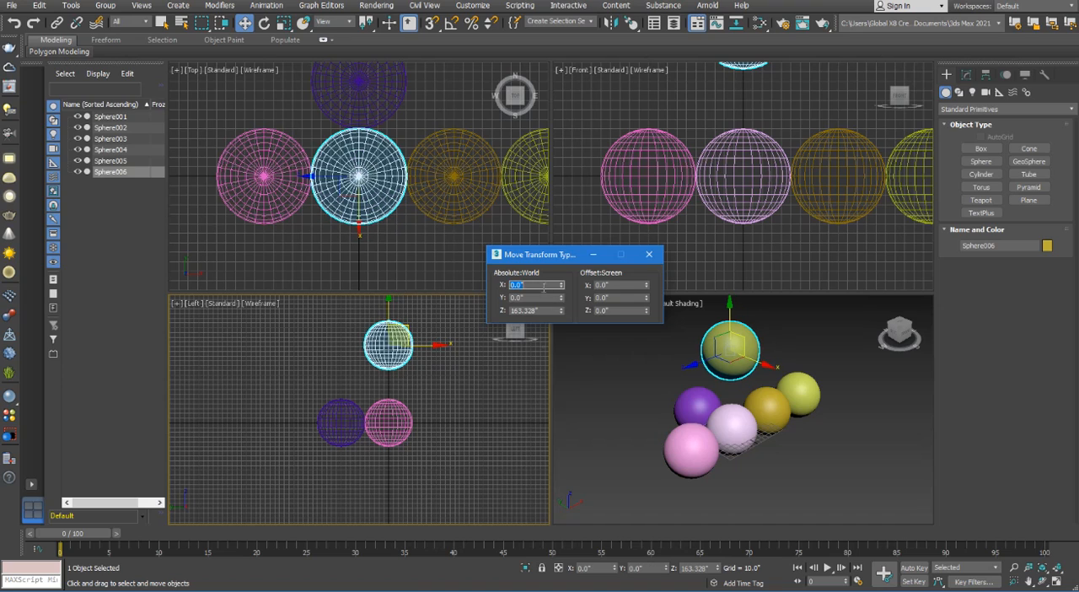
{"action": "left_click", "coordinate": [650, 254]}
{"action": "left_click", "coordinate": [474, 386]}
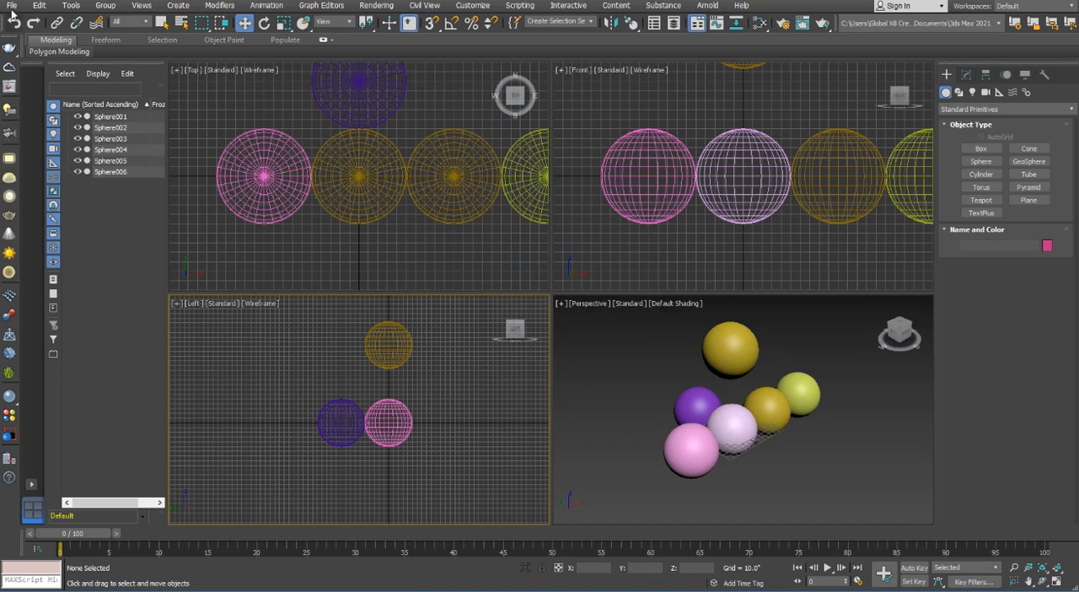
Reset the scene without saving the changes
{"action": "left_click", "coordinate": [11, 6]}
{"action": "left_click", "coordinate": [55, 42]}
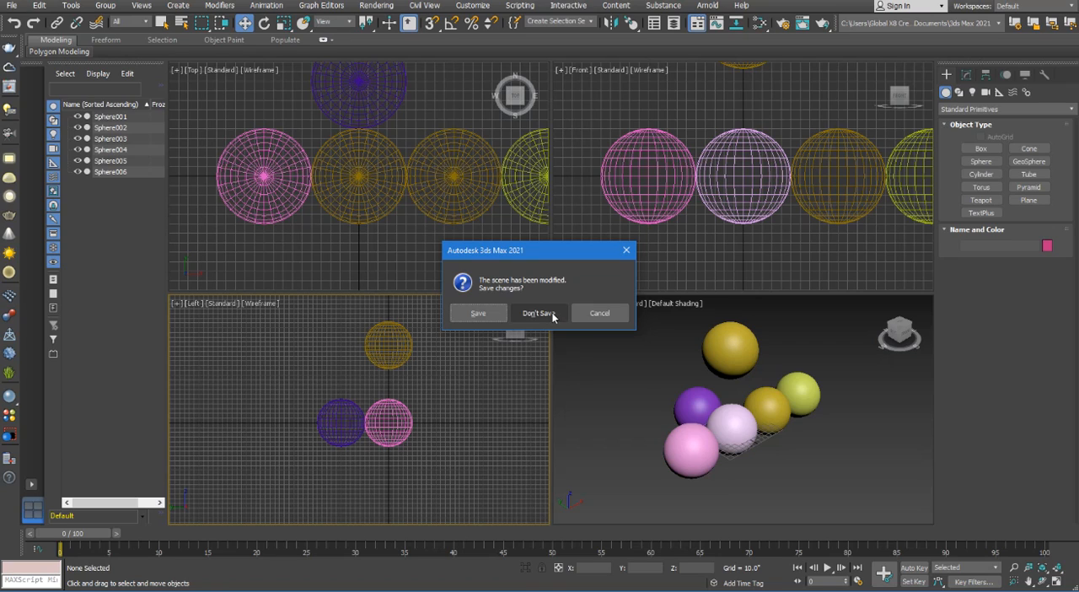
{"action": "left_click", "coordinate": [552, 314]}
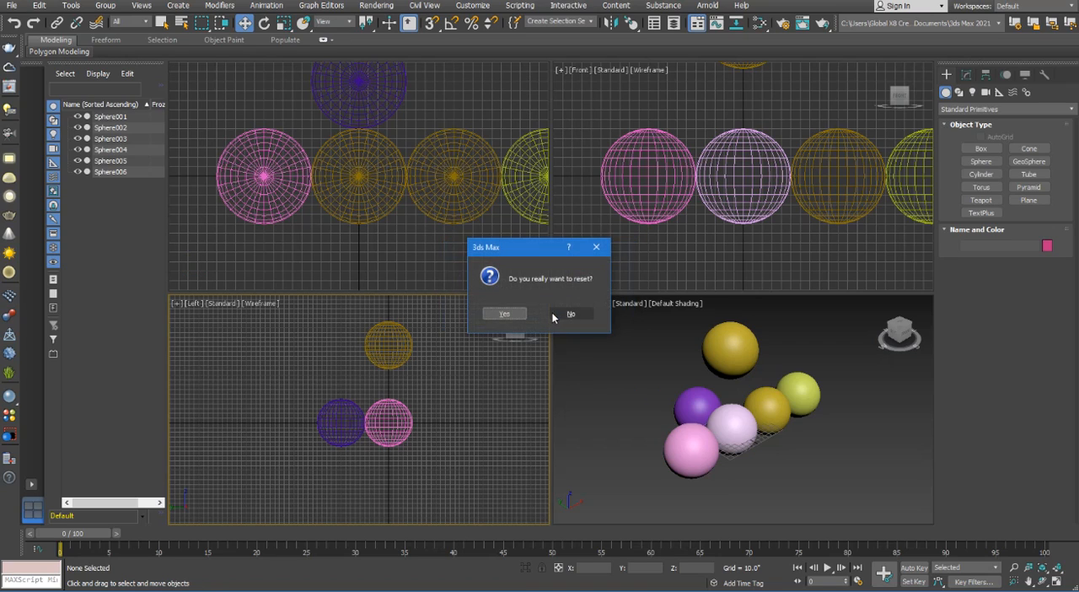
{"action": "left_click", "coordinate": [506, 313]}
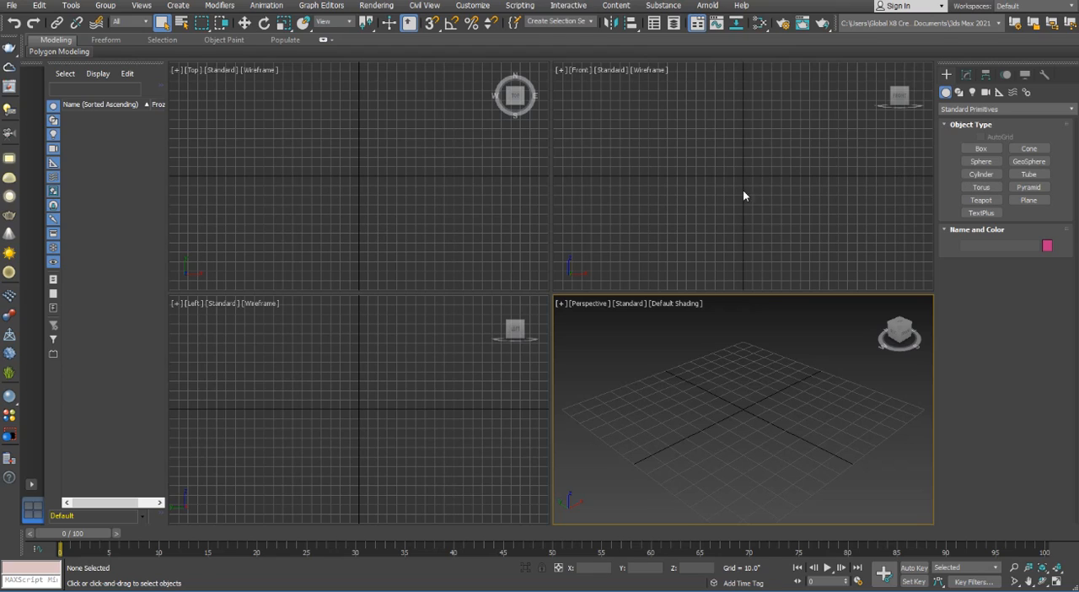
Create a tall cylinder in the Top view with a radius of about 6.13" and a height of about 143.5"
{"action": "left_click", "coordinate": [990, 177]}
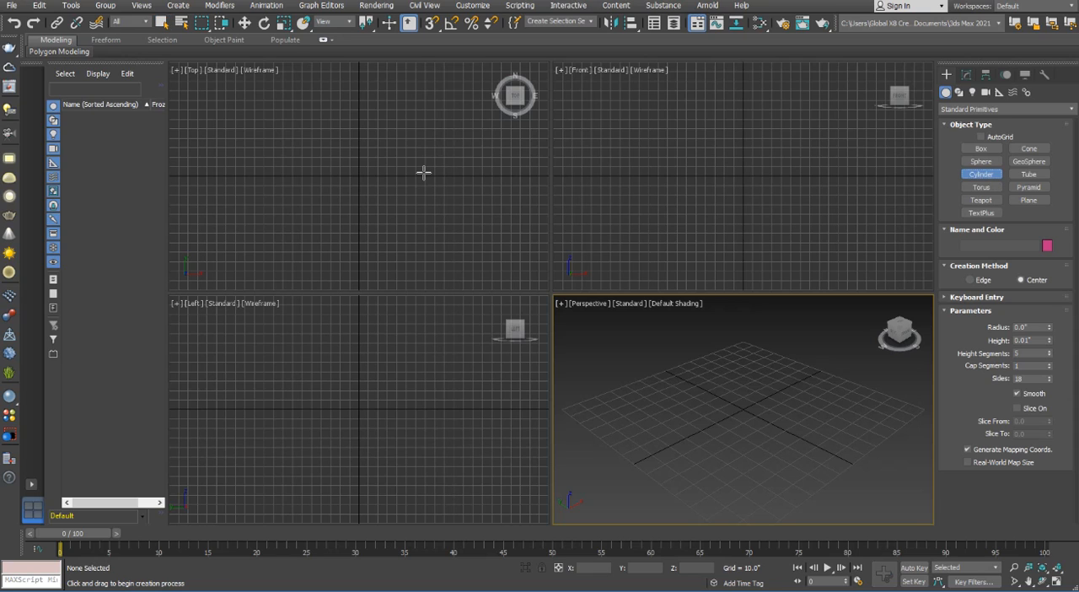
{"action": "left_click_drag", "start_coordinate": [314, 185], "coordinate": [318, 173]}
{"action": "left_click", "coordinate": [306, 47]}
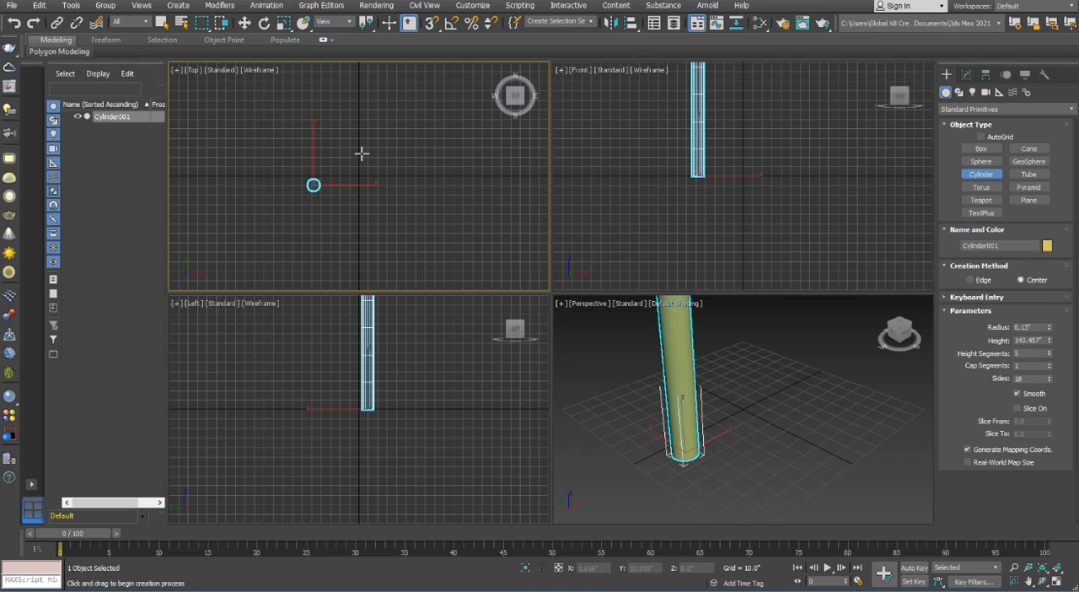
Move the cylinder in the Top view to about X -109.9", Y 21.9"
{"action": "scroll", "coordinate": [364, 191], "scroll_direction": "down", "scroll_amount": 4}
{"action": "scroll", "coordinate": [378, 364], "scroll_direction": "down", "scroll_amount": 2}
{"action": "middle_click_drag", "start_coordinate": [379, 369], "coordinate": [386, 408]}
{"action": "key", "text": "w"}
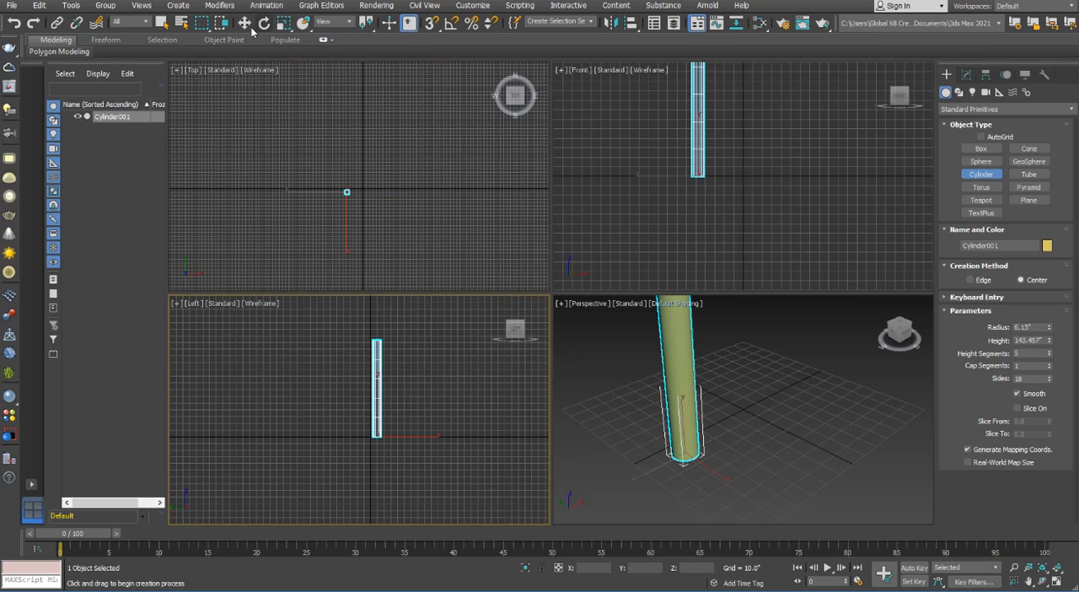
{"action": "left_click", "coordinate": [344, 194]}
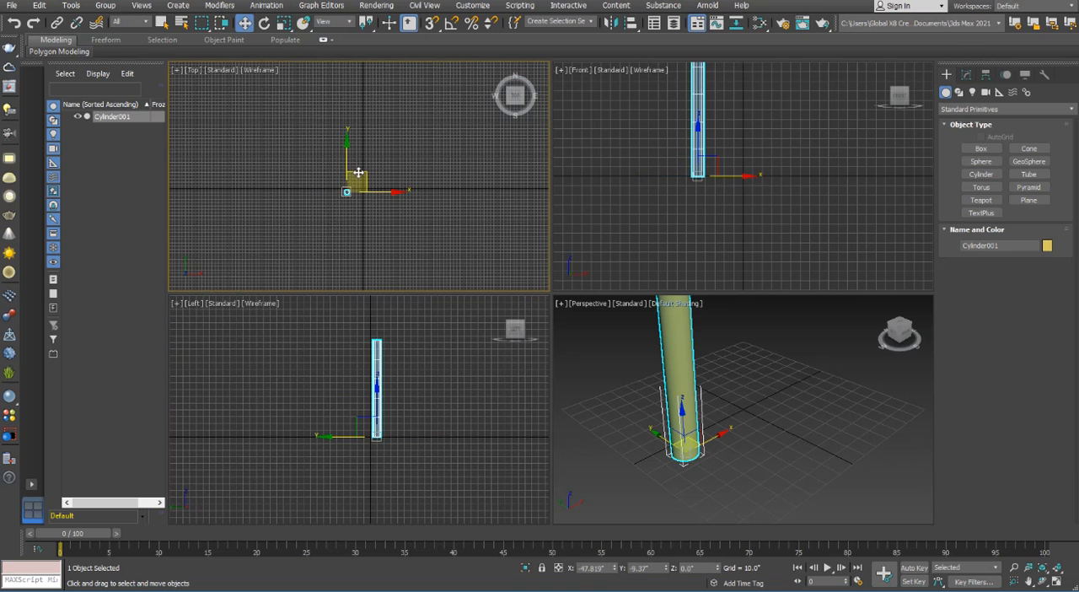
{"action": "left_click_drag", "start_coordinate": [356, 173], "coordinate": [335, 162]}
Set the cylinder's radius to 1" and deselect it
{"action": "left_click", "coordinate": [968, 74]}
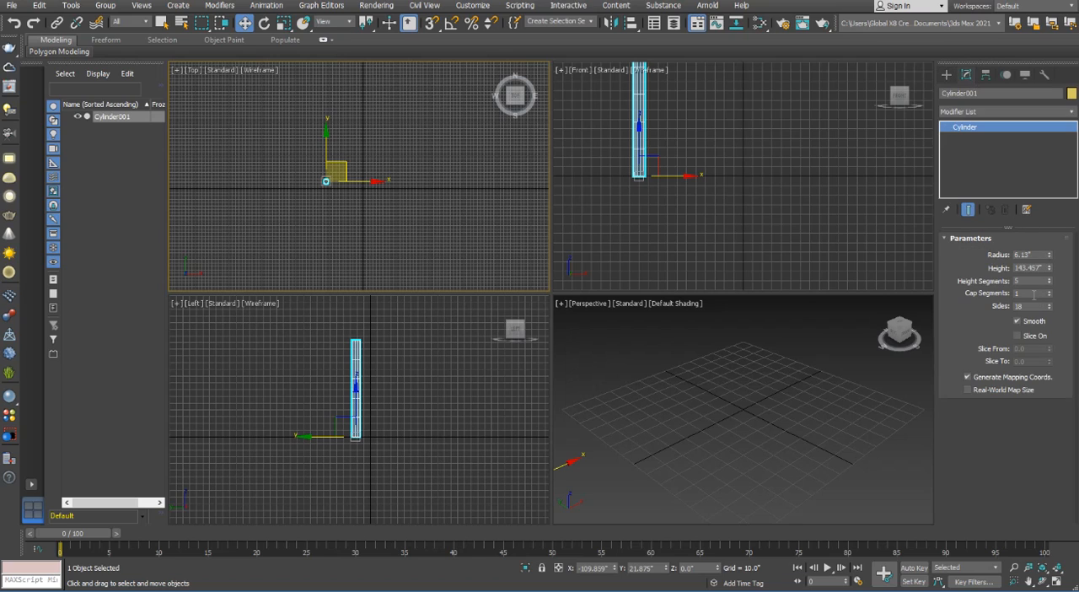
{"action": "double_click", "coordinate": [1028, 253]}
{"action": "key", "text": "Return"}
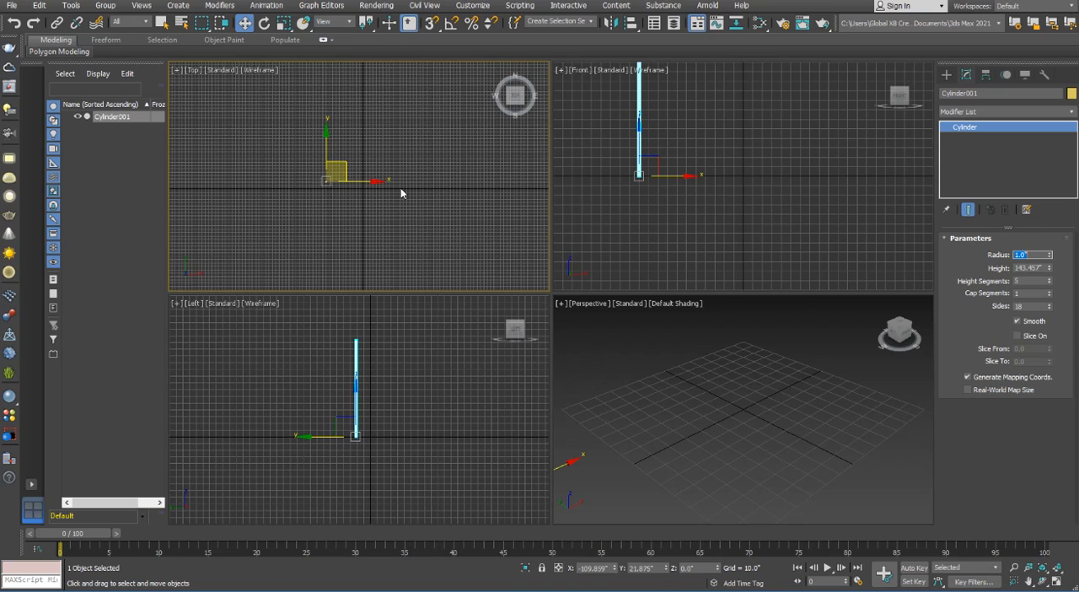
{"action": "left_click", "coordinate": [304, 194]}
Draw an open curved Line spline with seven vertices in the Top view, curving up and looping back at its far end
{"action": "scroll", "coordinate": [346, 197], "scroll_direction": "down", "scroll_amount": 3}
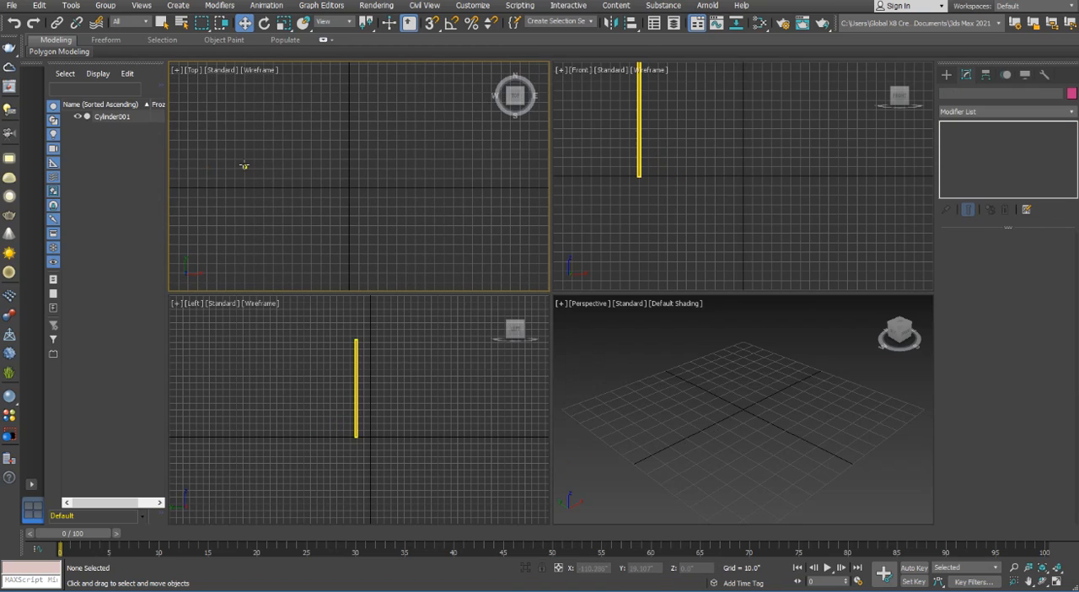
{"action": "left_click", "coordinate": [946, 74]}
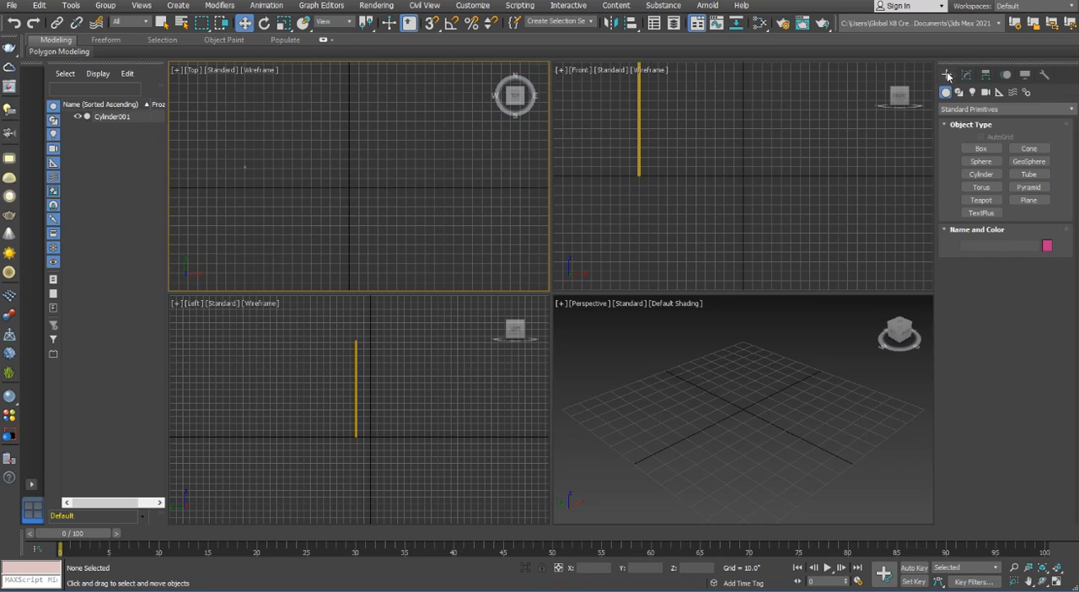
{"action": "left_click", "coordinate": [967, 77]}
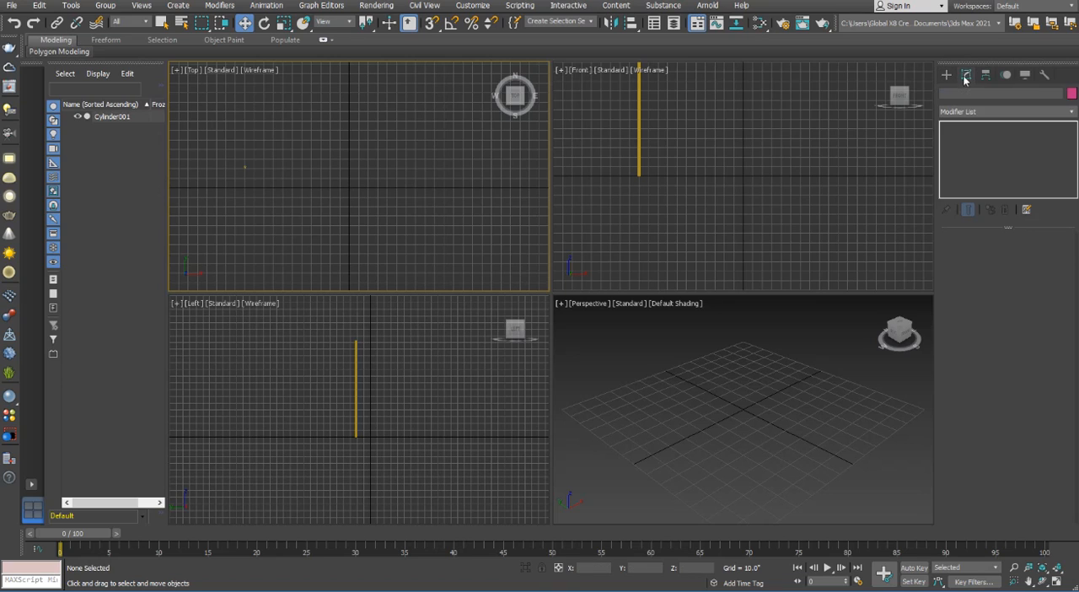
{"action": "left_click", "coordinate": [946, 75]}
{"action": "left_click", "coordinate": [960, 94]}
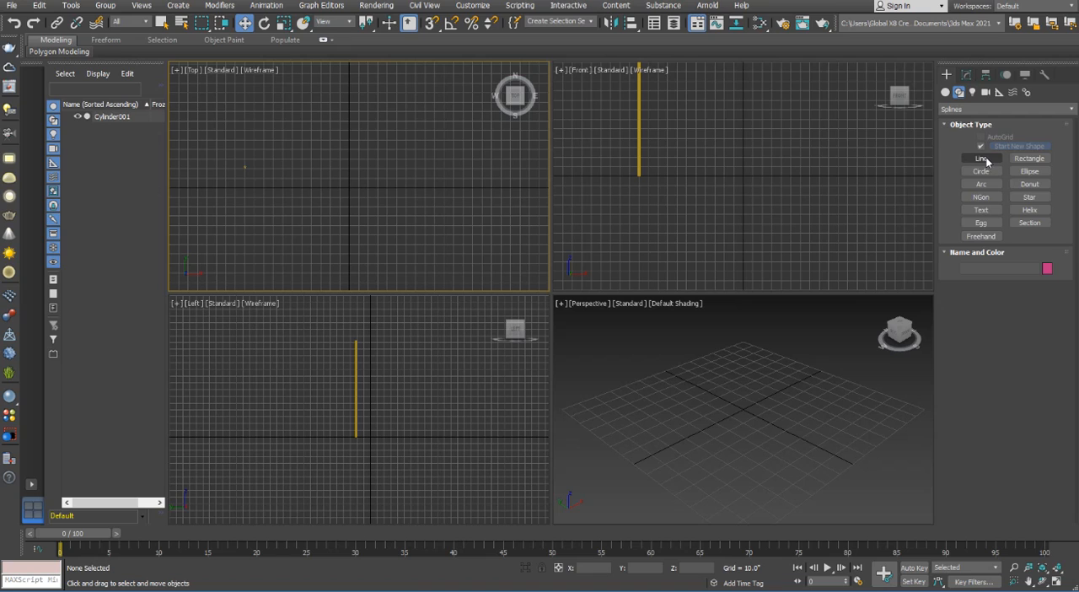
{"action": "left_click", "coordinate": [982, 158]}
{"action": "left_click", "coordinate": [288, 250]}
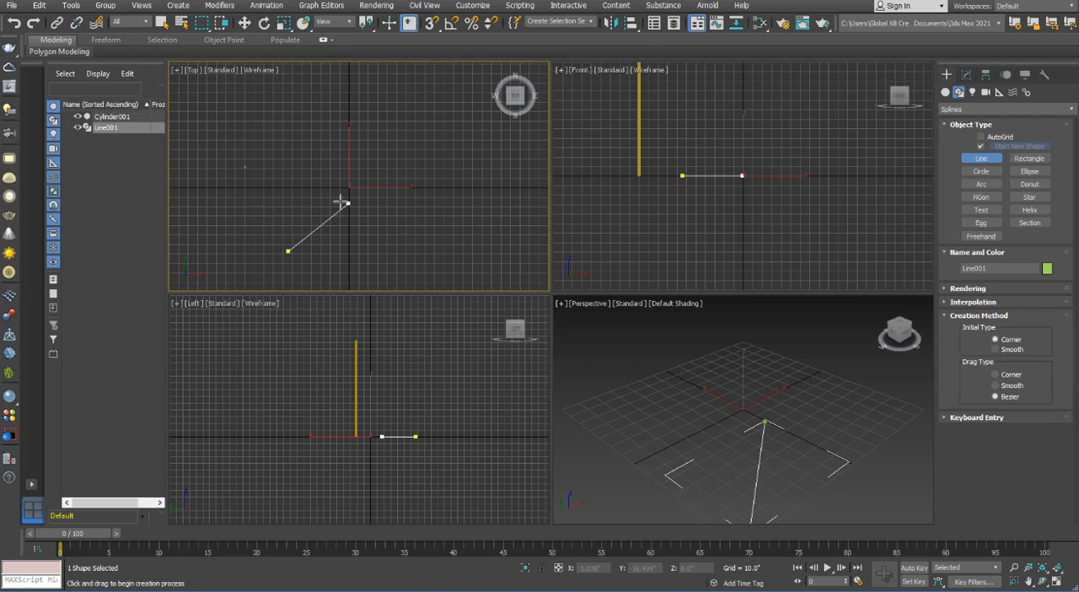
{"action": "left_click_drag", "start_coordinate": [341, 195], "coordinate": [380, 178]}
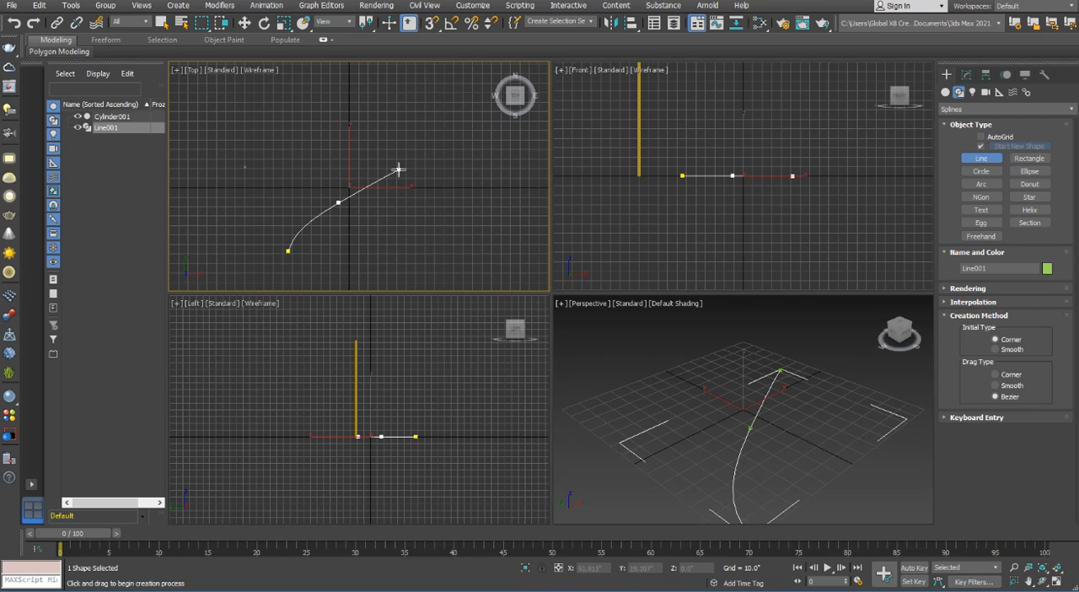
{"action": "left_click", "coordinate": [399, 170]}
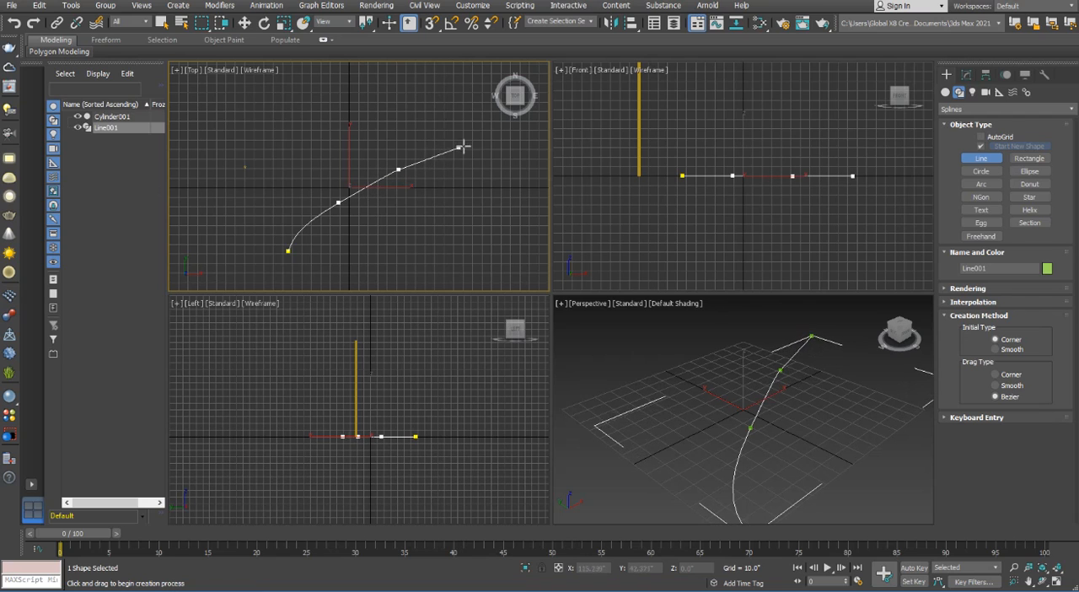
{"action": "scroll", "coordinate": [432, 167], "scroll_direction": "down", "scroll_amount": 2}
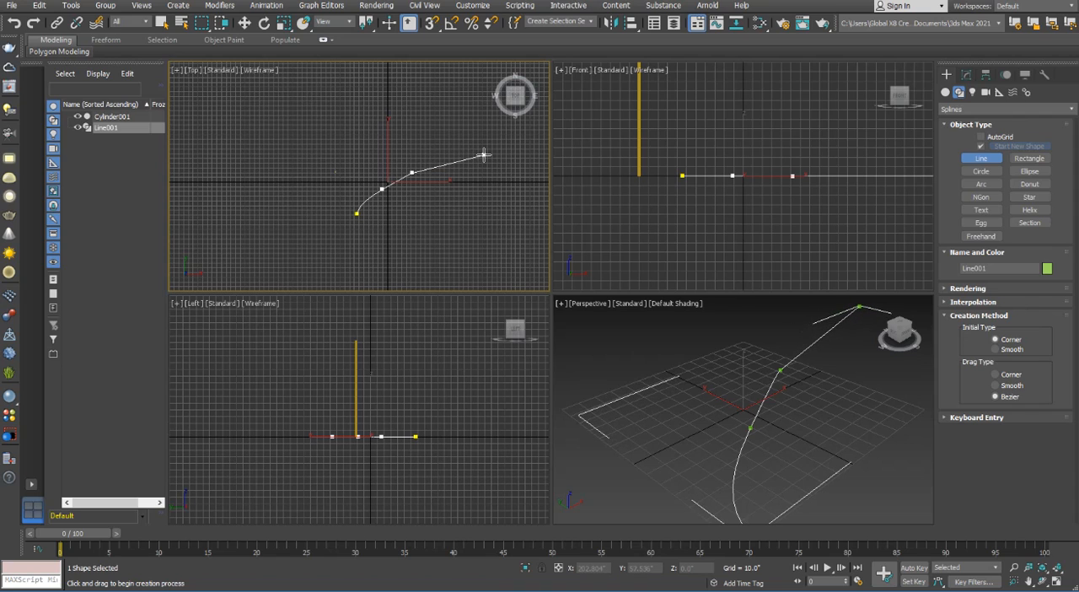
{"action": "left_click", "coordinate": [484, 154]}
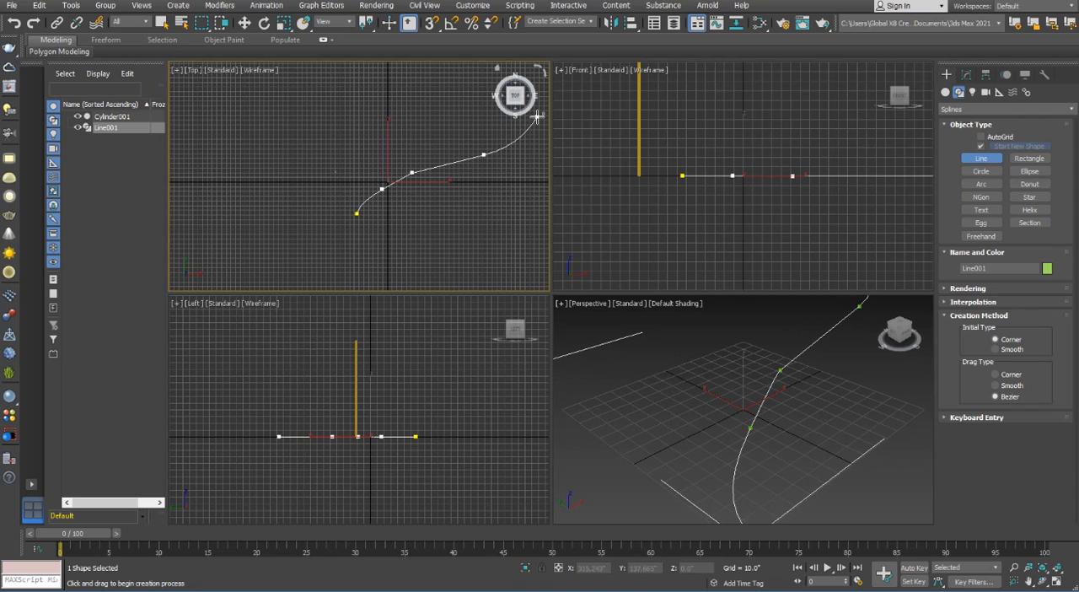
{"action": "left_click", "coordinate": [536, 117]}
{"action": "left_click", "coordinate": [458, 75]}
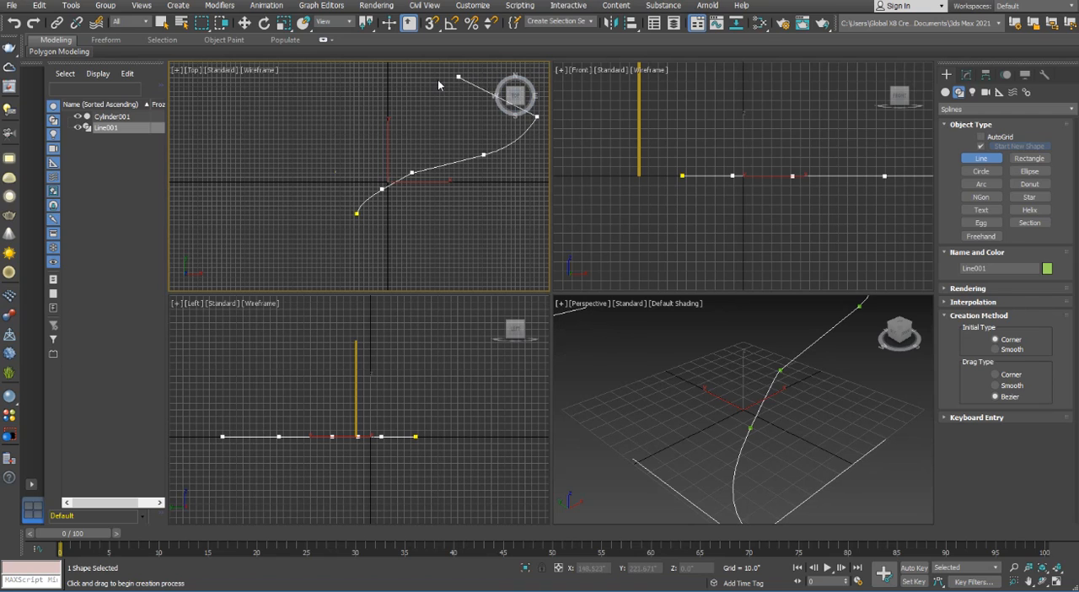
{"action": "left_click_drag", "start_coordinate": [420, 88], "coordinate": [467, 109]}
{"action": "right_click", "coordinate": [467, 112]}
Convert the sharp corner vertex at the outermost bend of the line to Bezier
{"action": "middle_click_drag", "start_coordinate": [453, 107], "coordinate": [373, 177]}
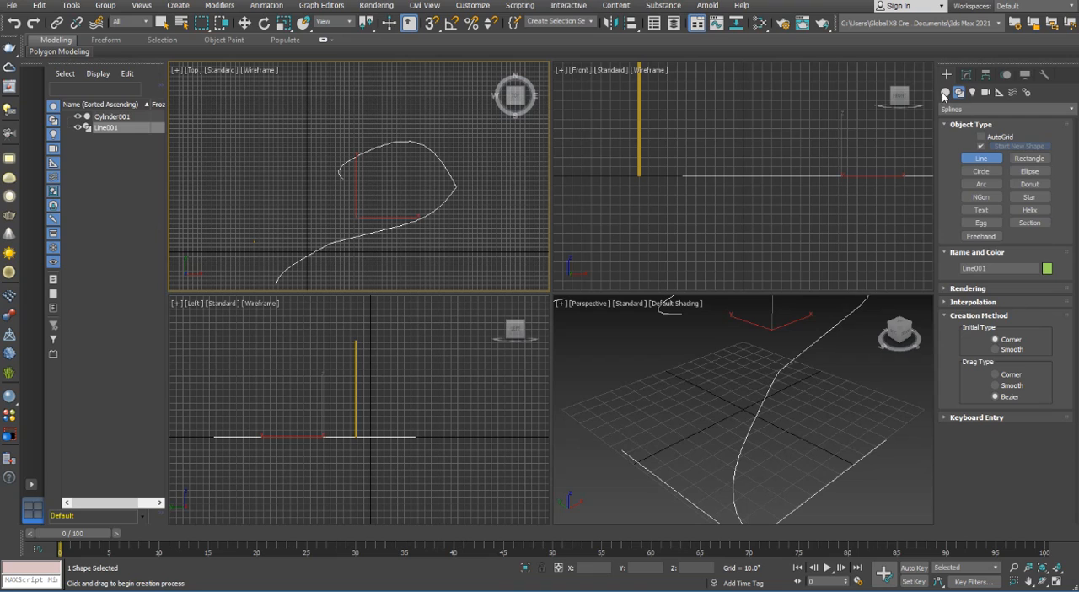
{"action": "left_click", "coordinate": [967, 75]}
{"action": "left_click", "coordinate": [947, 127]}
{"action": "left_click", "coordinate": [970, 137]}
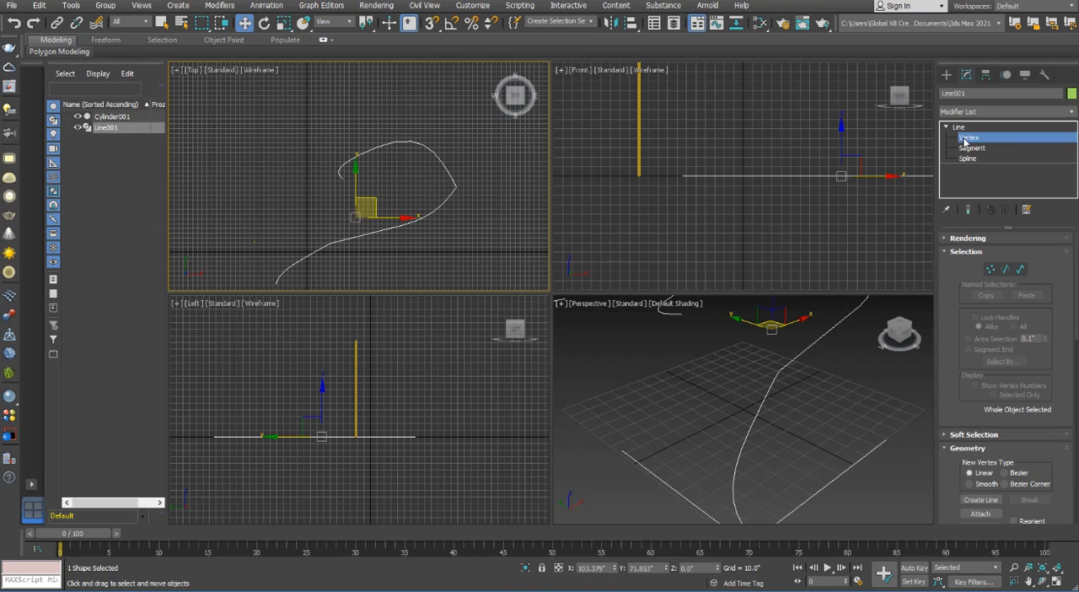
{"action": "left_click", "coordinate": [455, 186]}
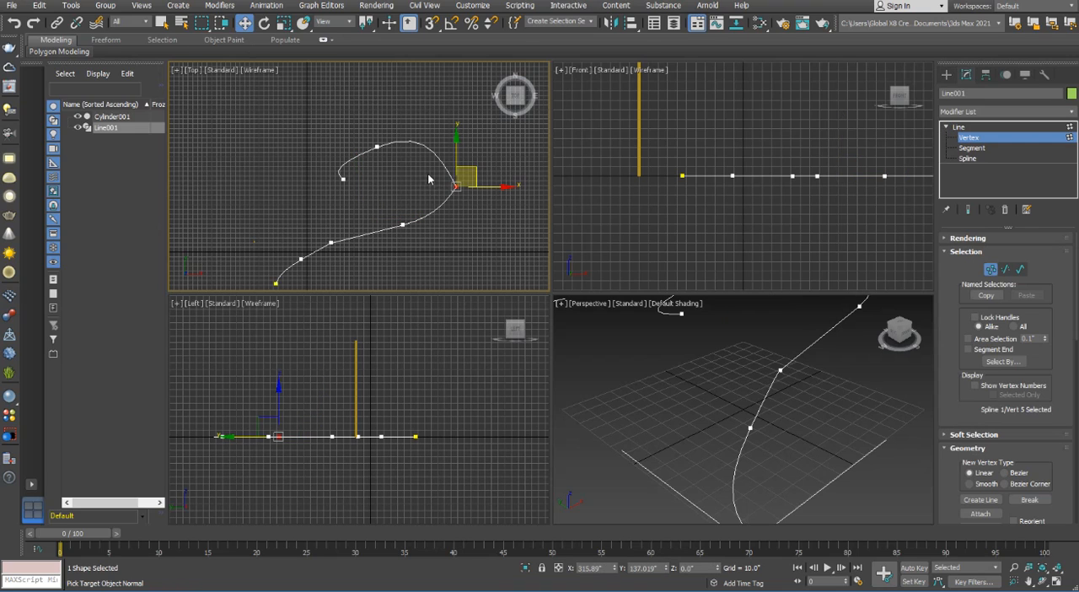
{"action": "right_click", "coordinate": [427, 173]}
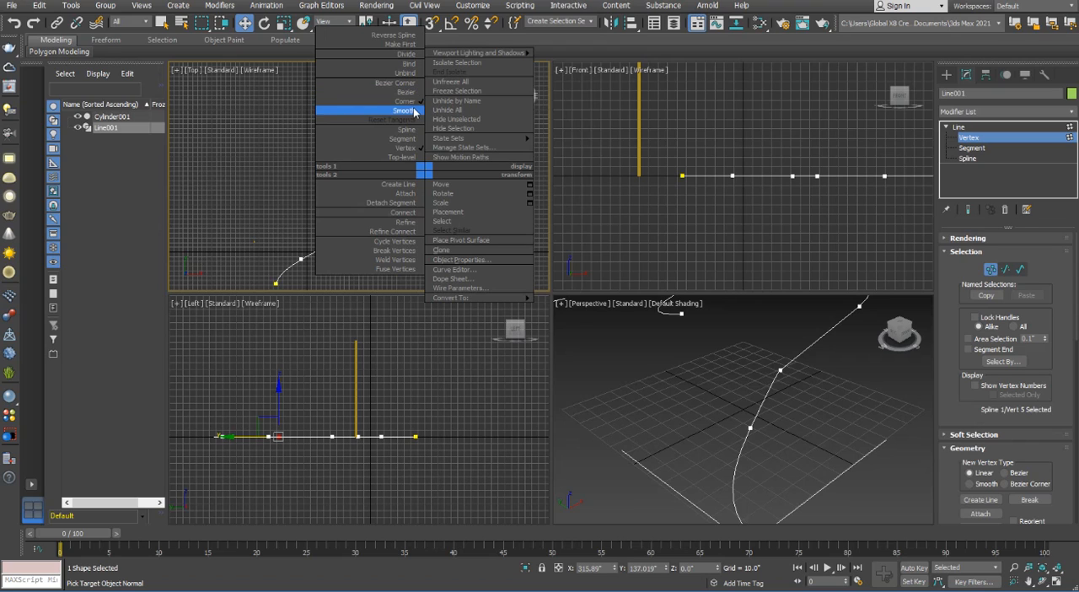
{"action": "left_click", "coordinate": [408, 93]}
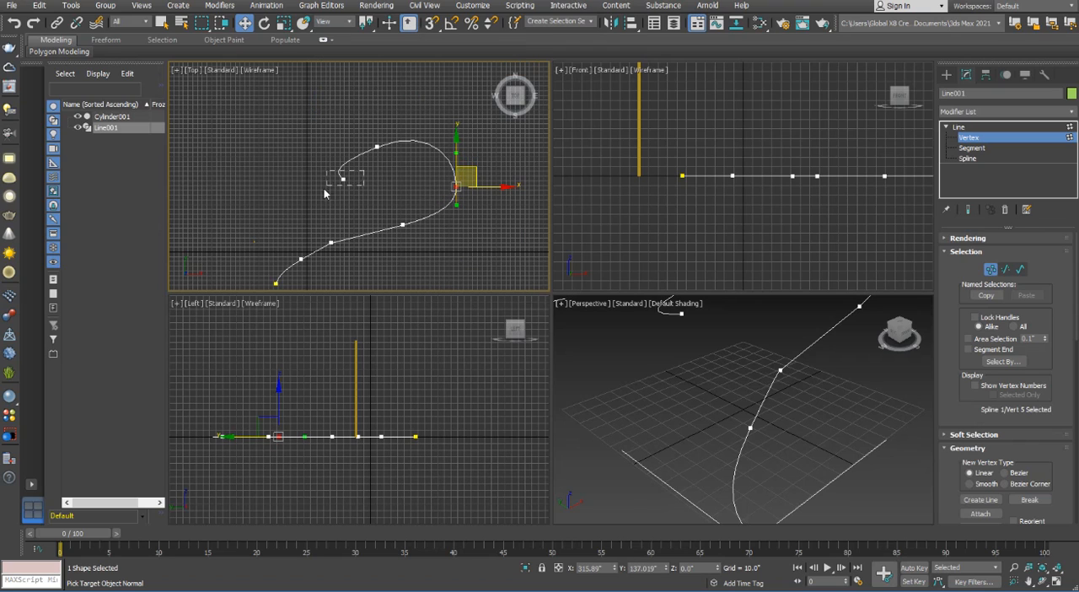
Move the line's hooked end vertex outward in the Top view to open the curve, leaving vertex editing and deselecting the line
{"action": "left_click", "coordinate": [344, 177]}
{"action": "left_click_drag", "start_coordinate": [336, 157], "coordinate": [294, 136]}
{"action": "left_click", "coordinate": [327, 225]}
{"action": "middle_click_drag", "start_coordinate": [328, 225], "coordinate": [353, 200]}
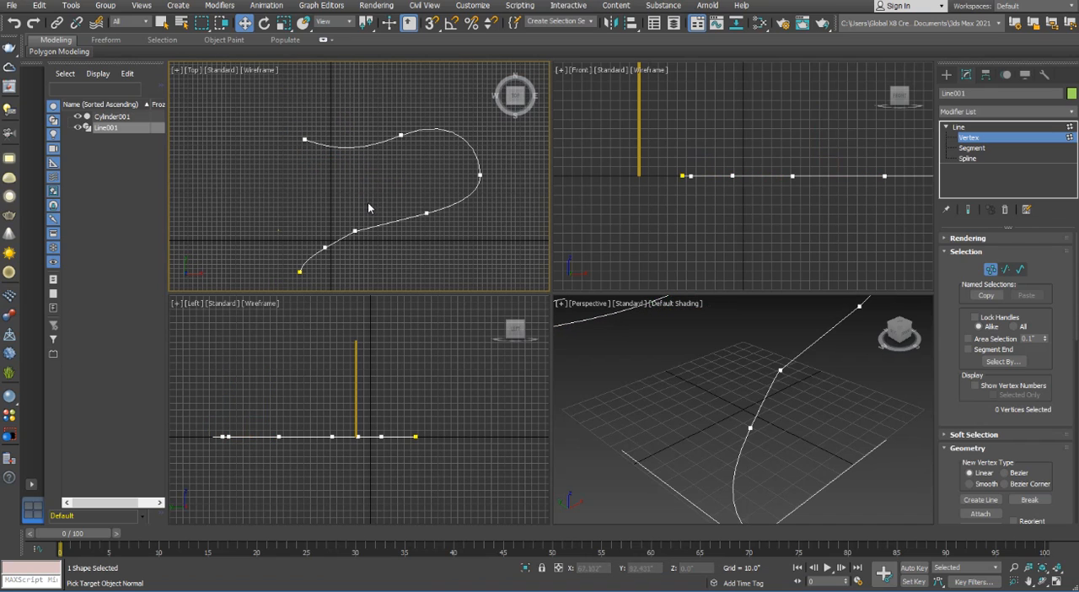
{"action": "scroll", "coordinate": [759, 415], "scroll_direction": "down", "scroll_amount": 5}
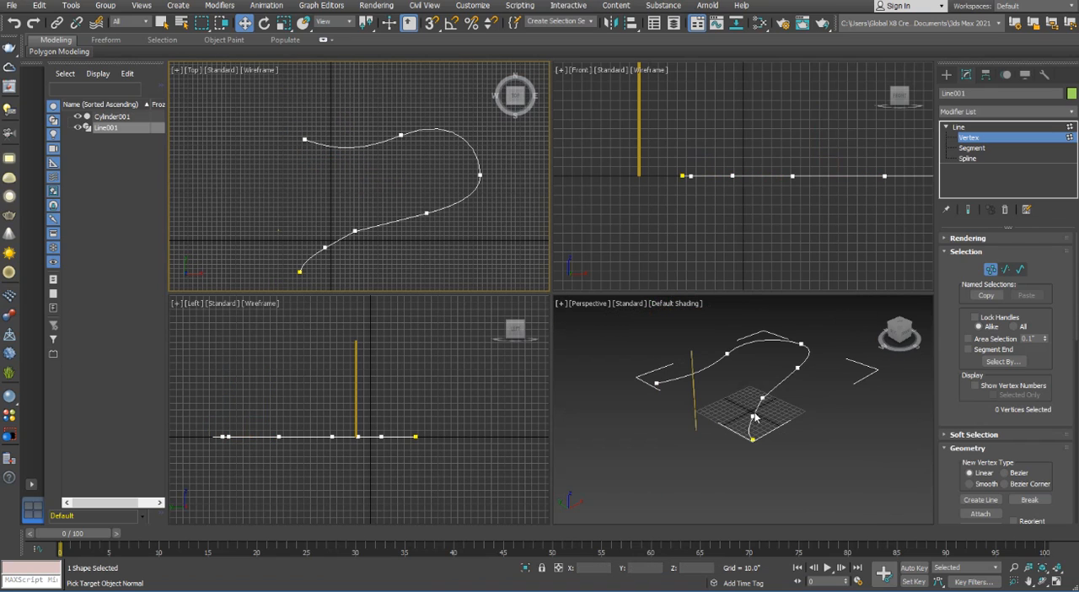
{"action": "left_click", "coordinate": [797, 424]}
{"action": "left_click", "coordinate": [960, 127]}
{"action": "left_click", "coordinate": [793, 460]}
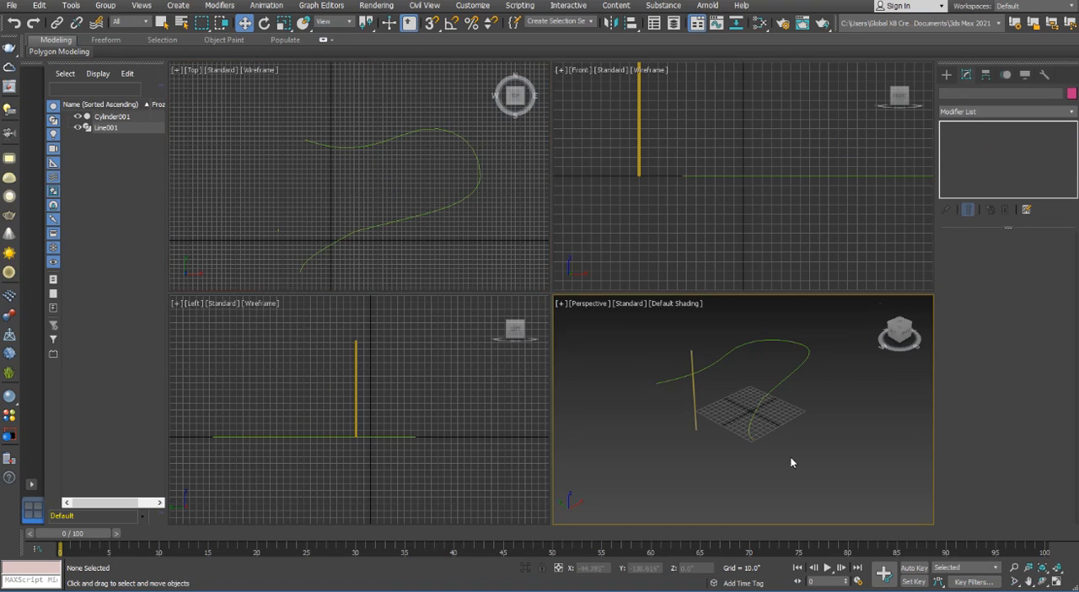
Open the Spacing Tool for the thin cylinder and set the count to 100, keeping Divide Evenly, Objects at Ends
{"action": "middle_click_drag", "start_coordinate": [722, 418], "coordinate": [729, 433]}
{"action": "scroll", "coordinate": [710, 434], "scroll_direction": "up", "scroll_amount": 5}
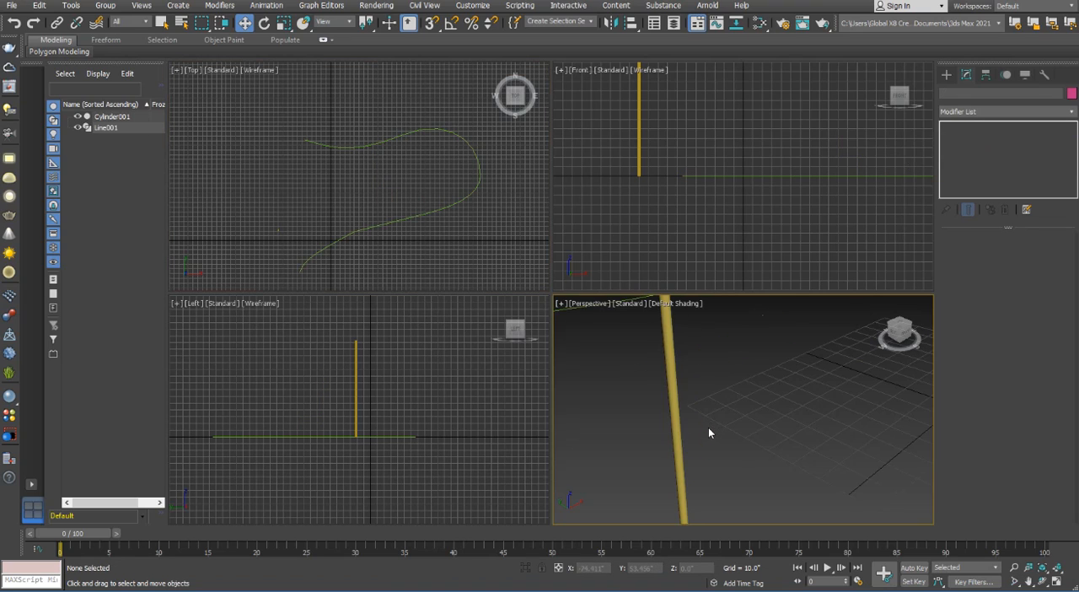
{"action": "scroll", "coordinate": [711, 433], "scroll_direction": "down", "scroll_amount": 5}
{"action": "left_click_drag", "start_coordinate": [681, 452], "coordinate": [682, 453]}
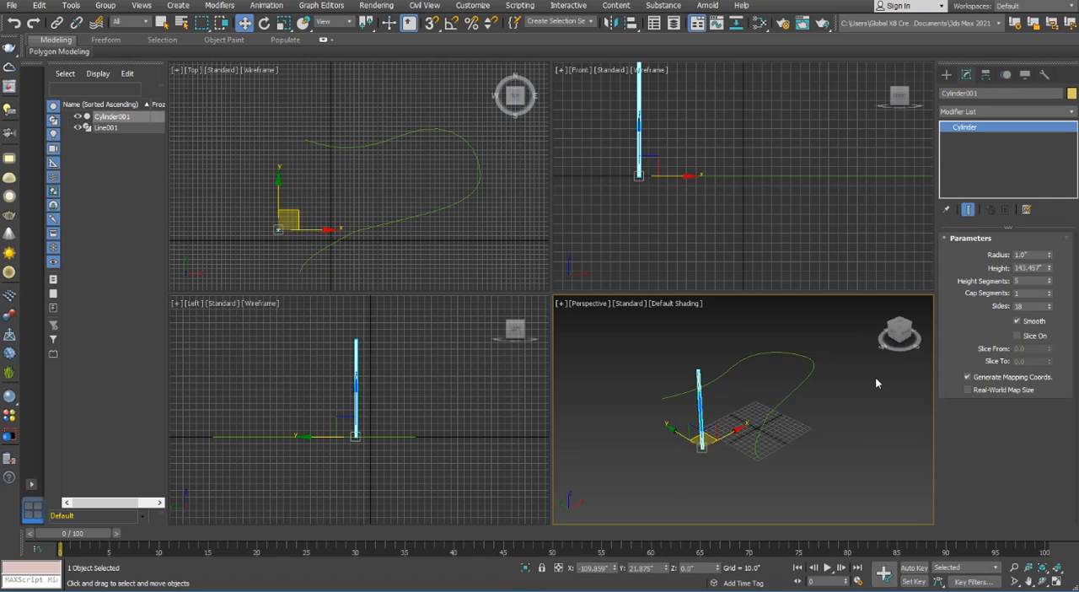
{"action": "middle_click_drag", "start_coordinate": [376, 269], "coordinate": [386, 251]}
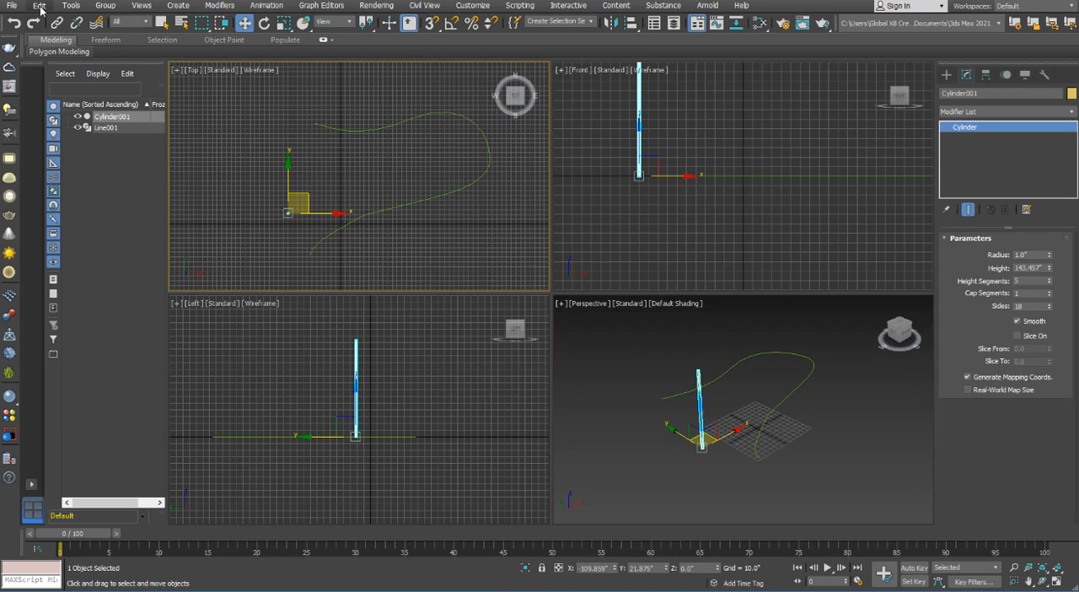
{"action": "left_click", "coordinate": [70, 7]}
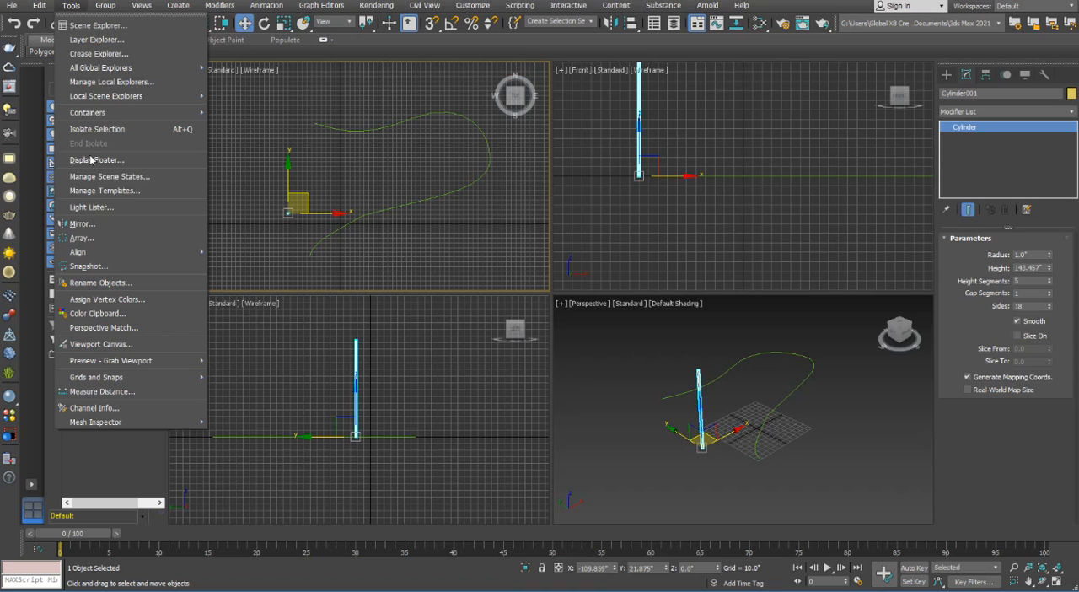
{"action": "mouse_move", "coordinate": [108, 253]}
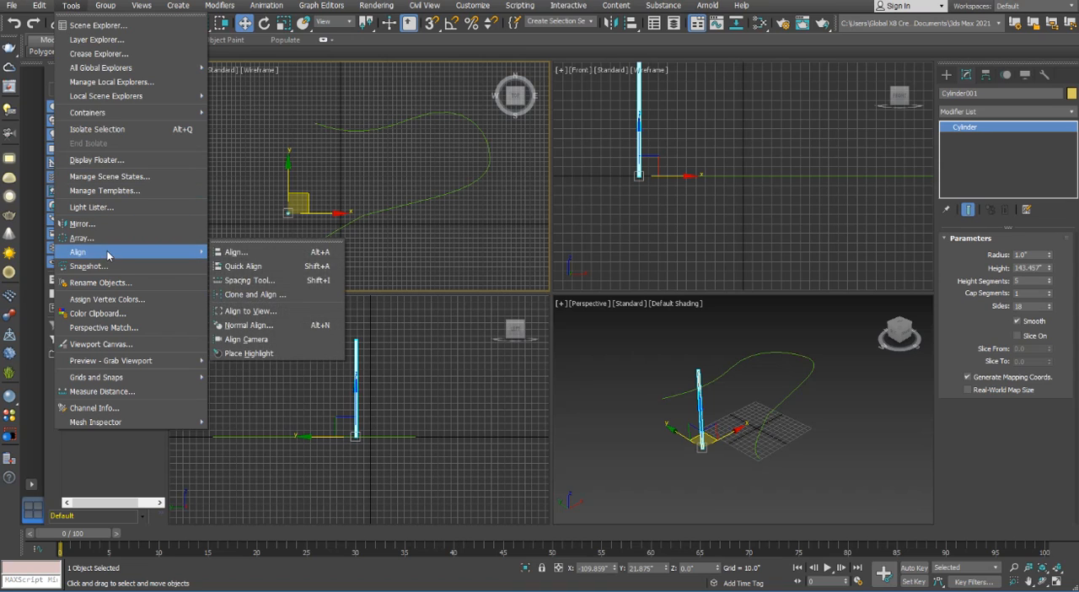
{"action": "left_click", "coordinate": [245, 280]}
{"action": "left_click_drag", "start_coordinate": [33, 9], "coordinate": [243, 205]}
{"action": "left_click_drag", "start_coordinate": [303, 249], "coordinate": [244, 264]}
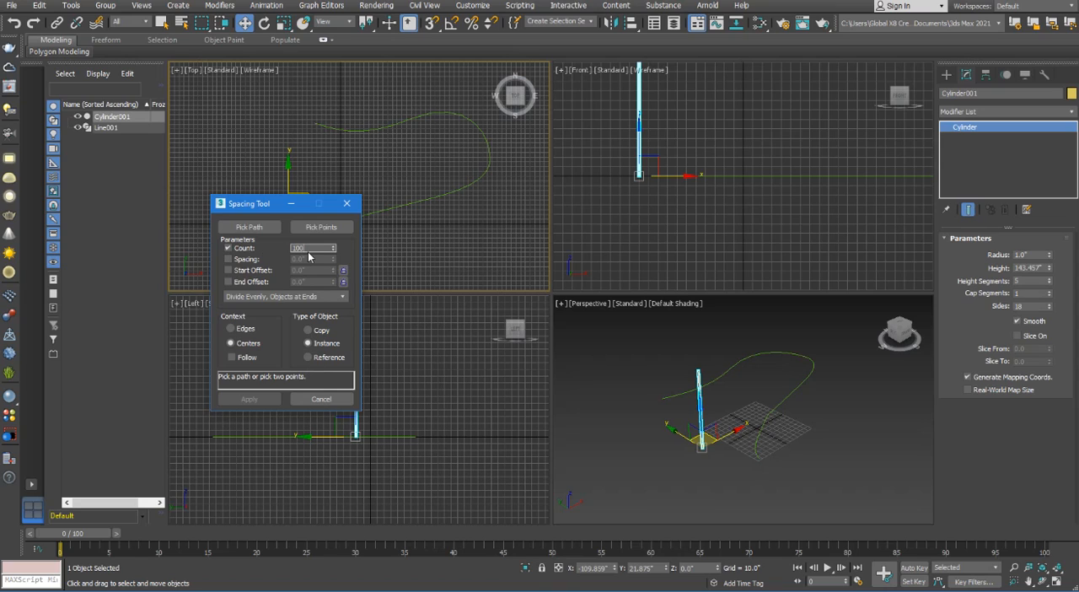
{"action": "left_click", "coordinate": [317, 299]}
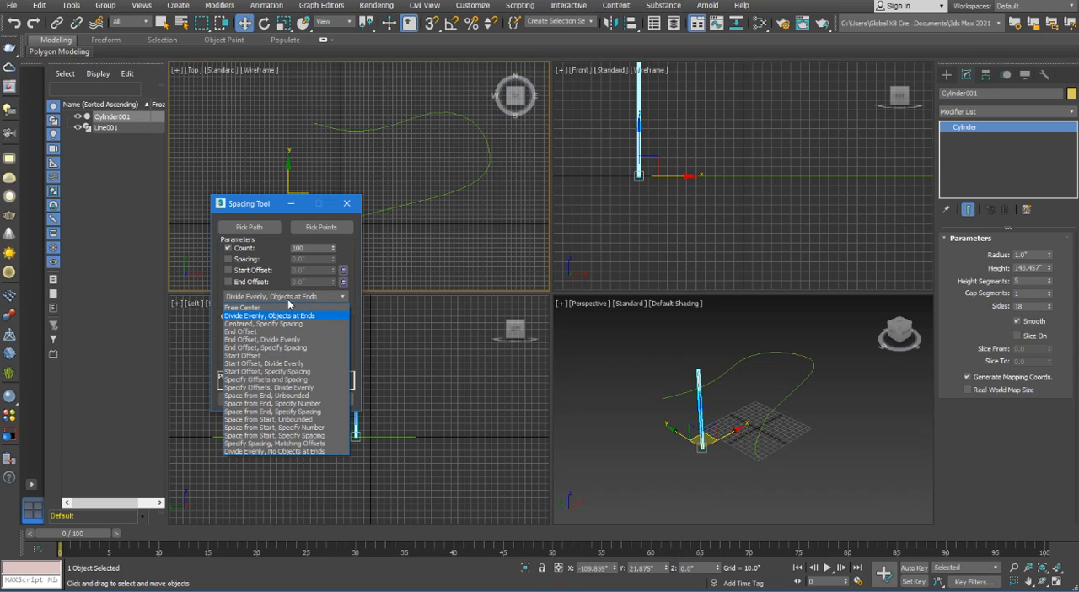
{"action": "left_click", "coordinate": [331, 301]}
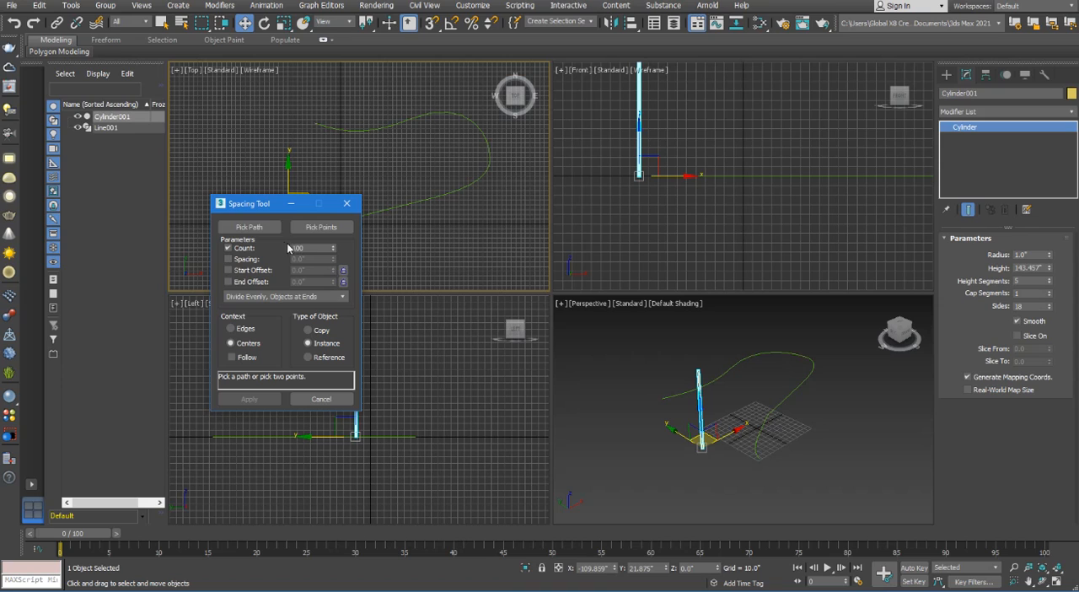
Pick the curved line as the spacing path and apply the distribution of cylinder instances along it
{"action": "left_click", "coordinate": [260, 228]}
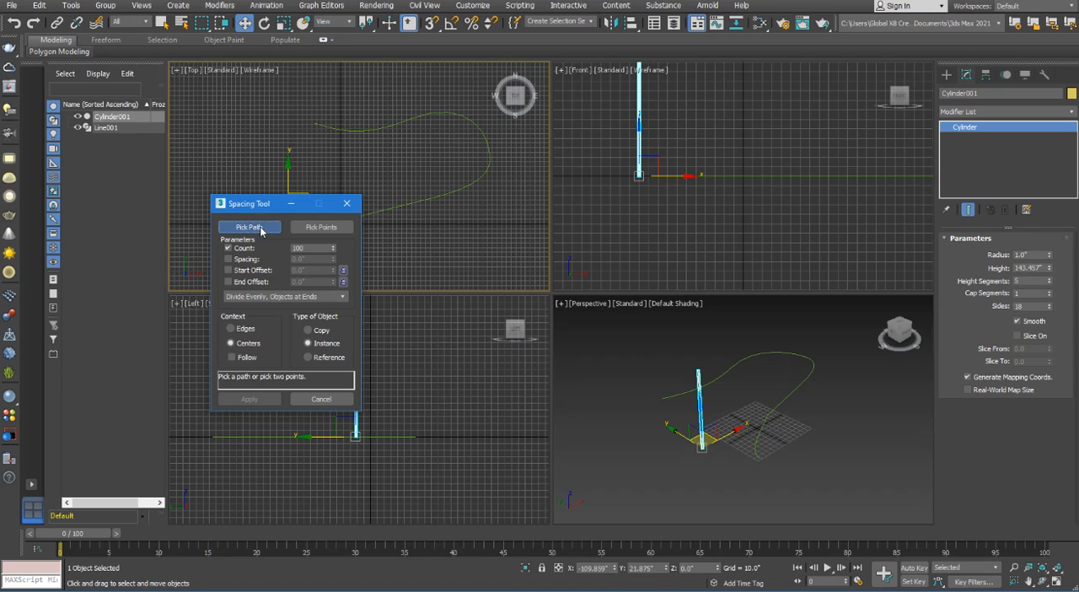
{"action": "left_click", "coordinate": [764, 415]}
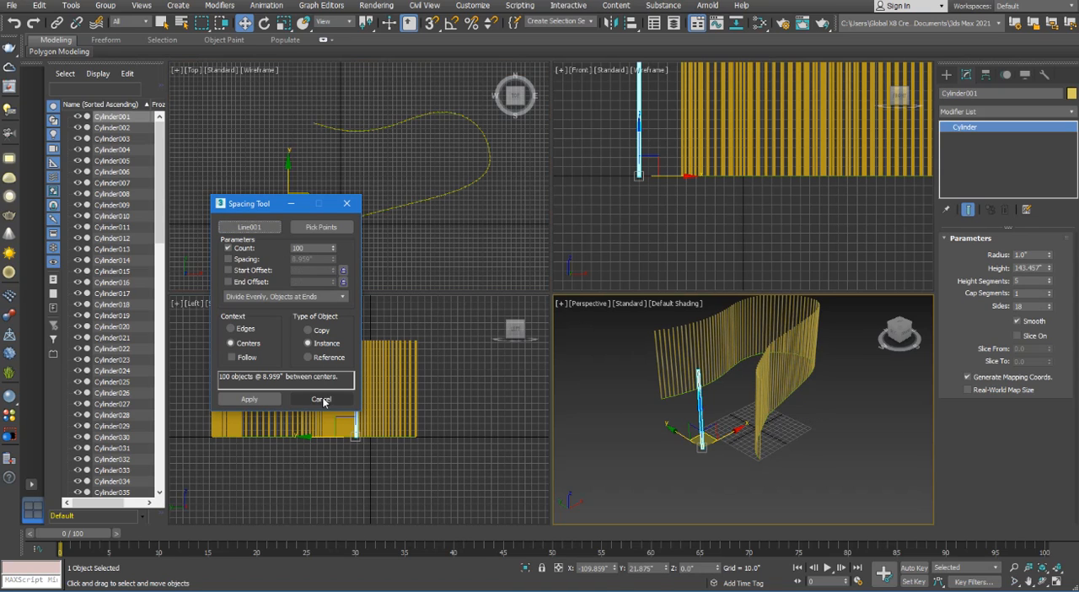
{"action": "left_click", "coordinate": [248, 399]}
Deselect the cylinder, maximize the Perspective view on the row of cylinders and close the Spacing Tool
{"action": "scroll", "coordinate": [837, 424], "scroll_direction": "down", "scroll_amount": 2}
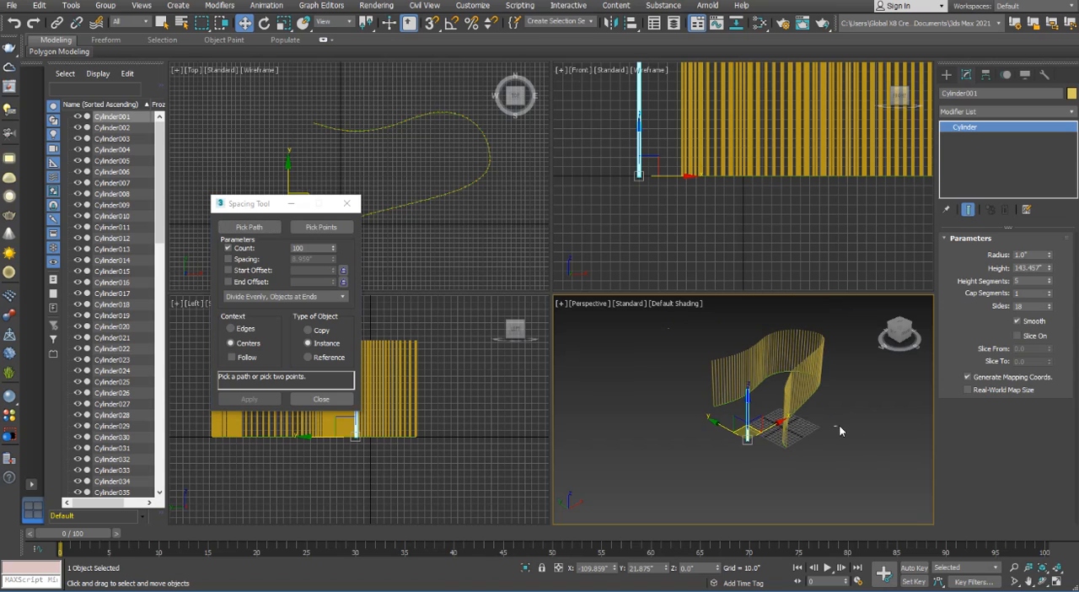
{"action": "left_click", "coordinate": [839, 425]}
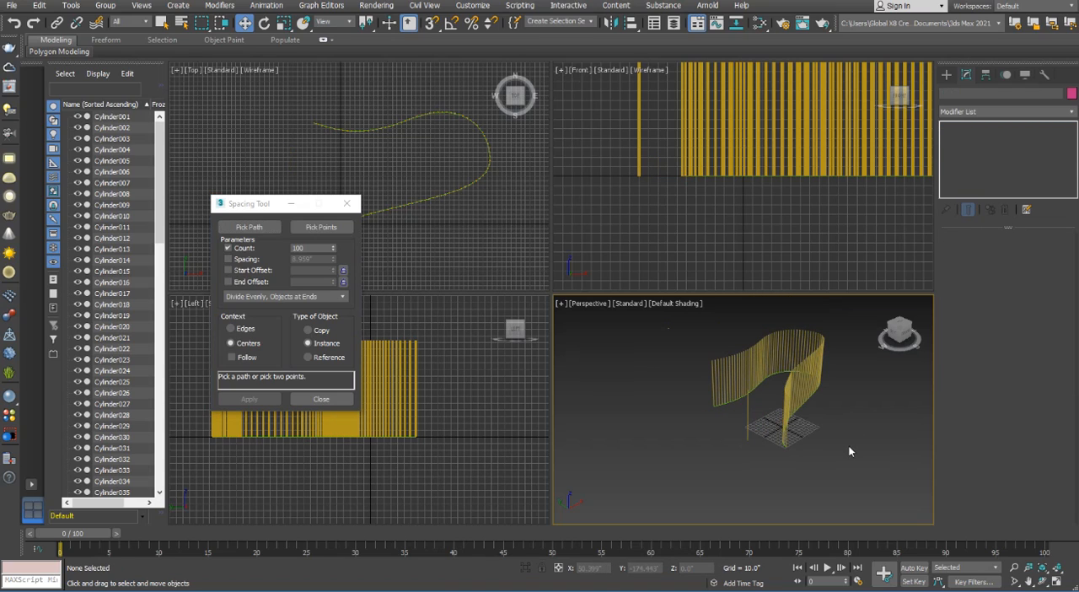
{"action": "middle_click_drag", "start_coordinate": [840, 454], "coordinate": [774, 448], "text": "alt"}
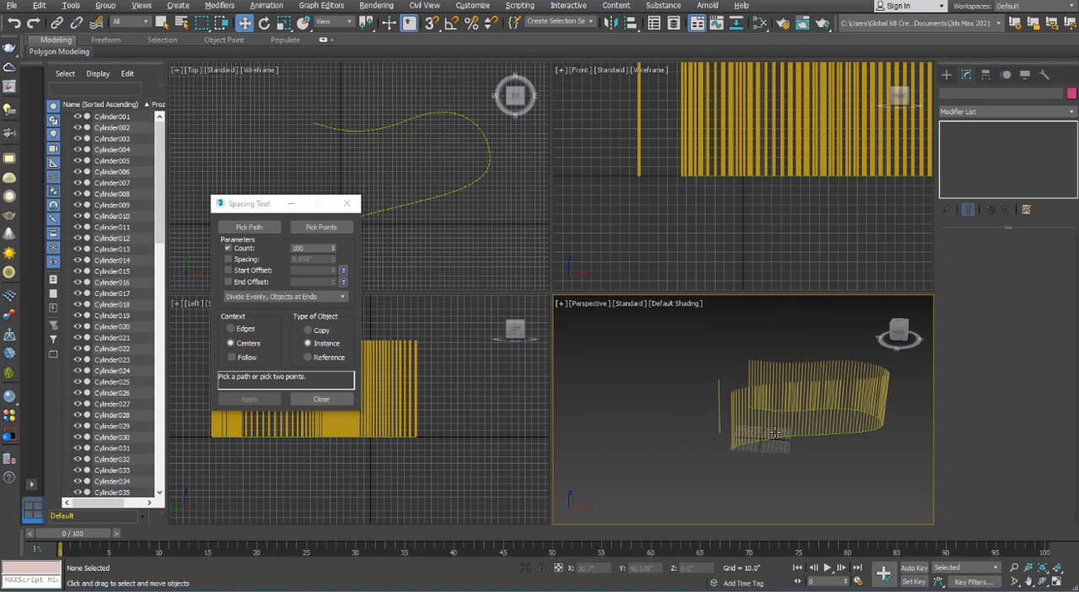
{"action": "key", "text": "alt+w"}
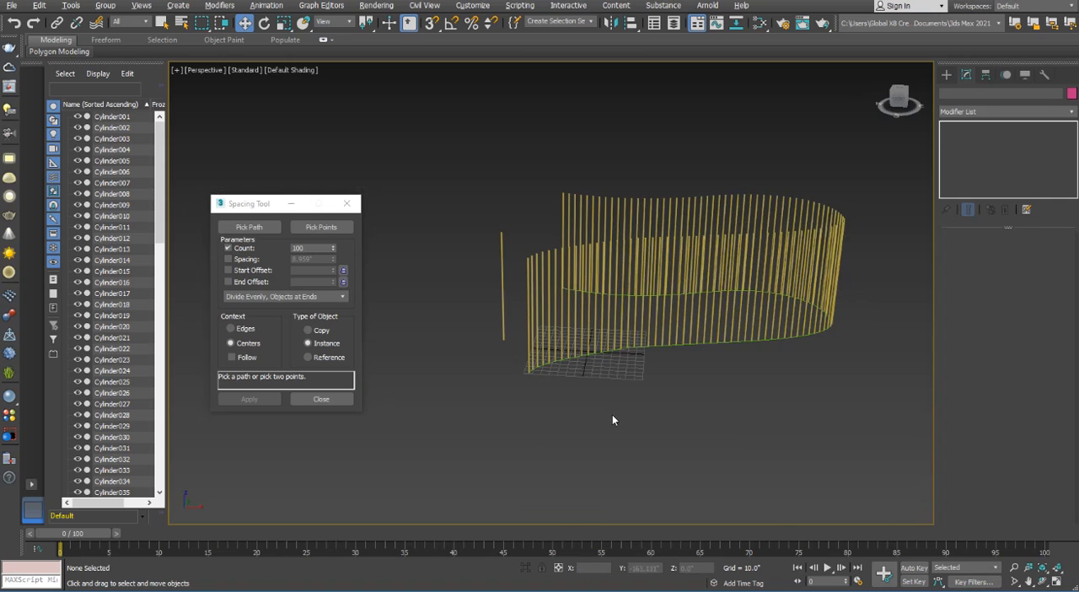
{"action": "left_click", "coordinate": [324, 401]}
{"action": "middle_click_drag", "start_coordinate": [541, 416], "coordinate": [532, 396], "text": "alt"}
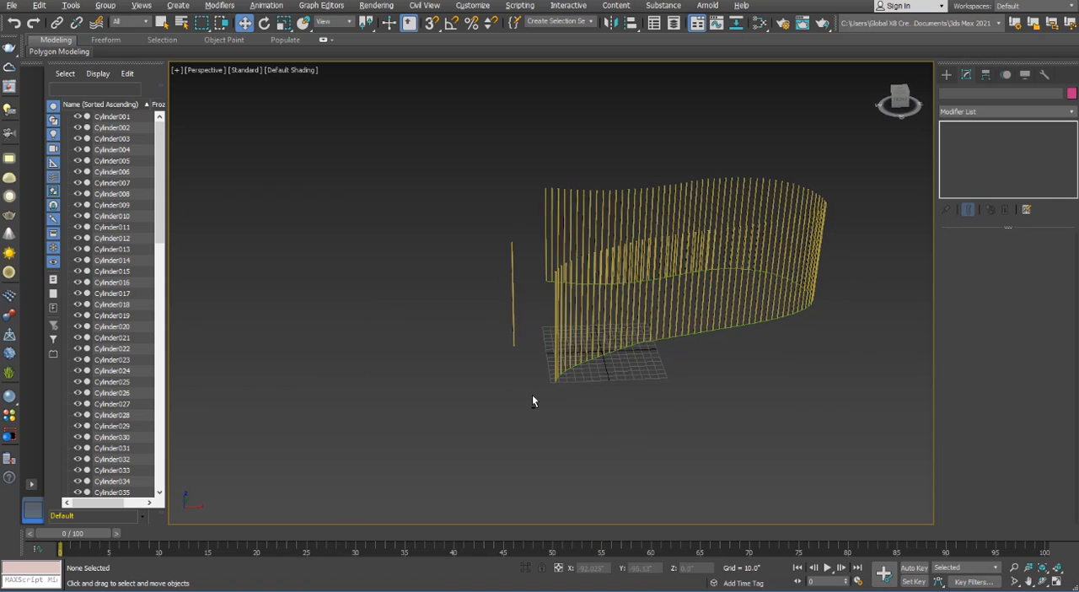
Set the original standalone cylinder's radius to 2.67" and its height to 51.645", then deselect it
{"action": "scroll", "coordinate": [532, 395], "scroll_direction": "up", "scroll_amount": 3}
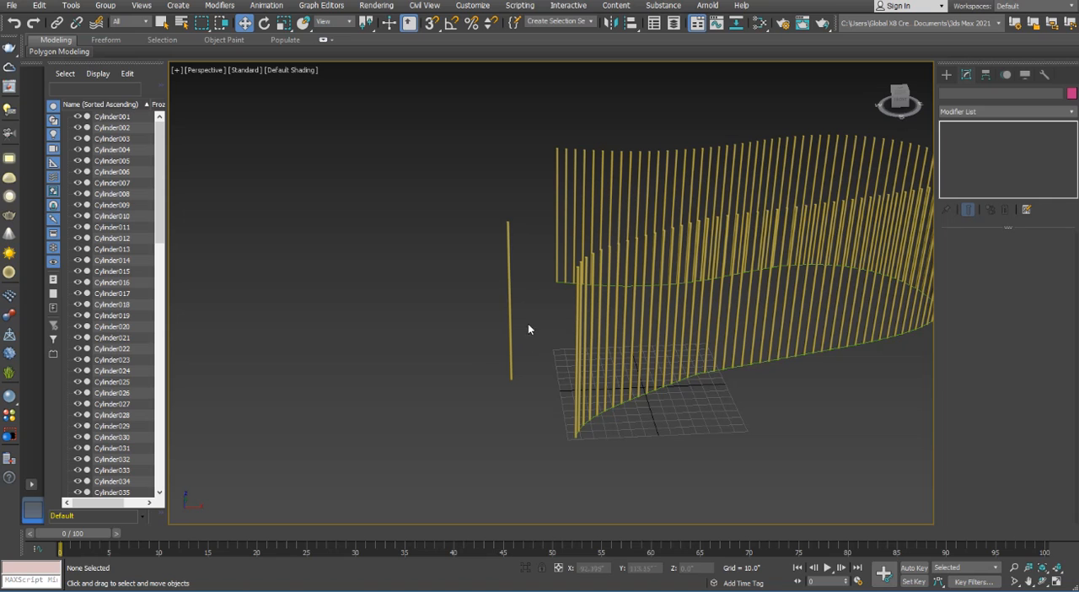
{"action": "left_click_drag", "start_coordinate": [528, 323], "coordinate": [468, 350]}
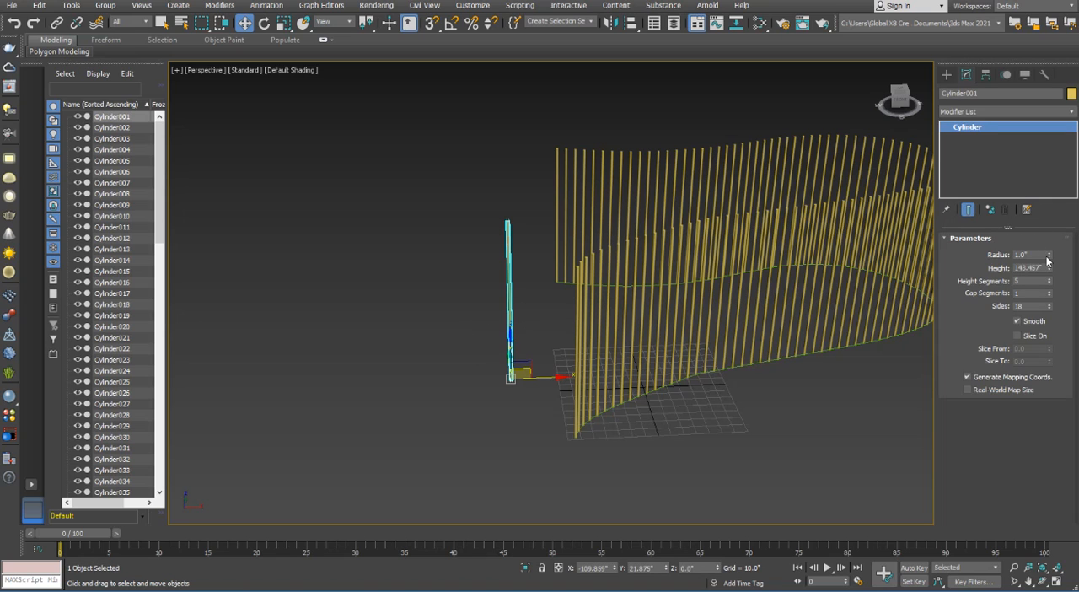
{"action": "left_click_drag", "start_coordinate": [1050, 256], "coordinate": [1042, 147]}
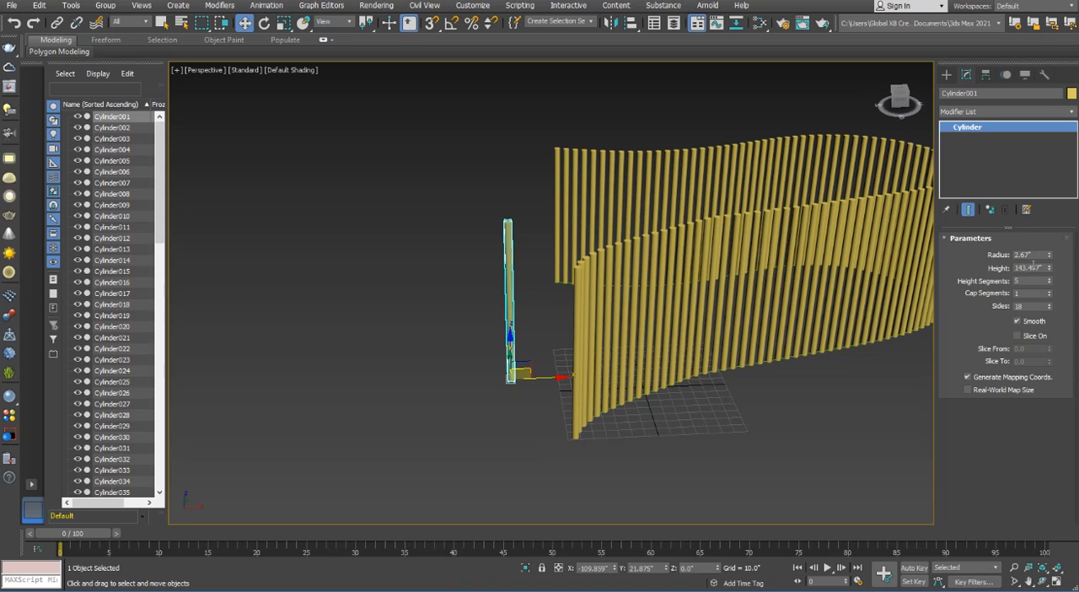
{"action": "left_click_drag", "start_coordinate": [1050, 268], "coordinate": [1056, 327]}
{"action": "left_click", "coordinate": [845, 439]}
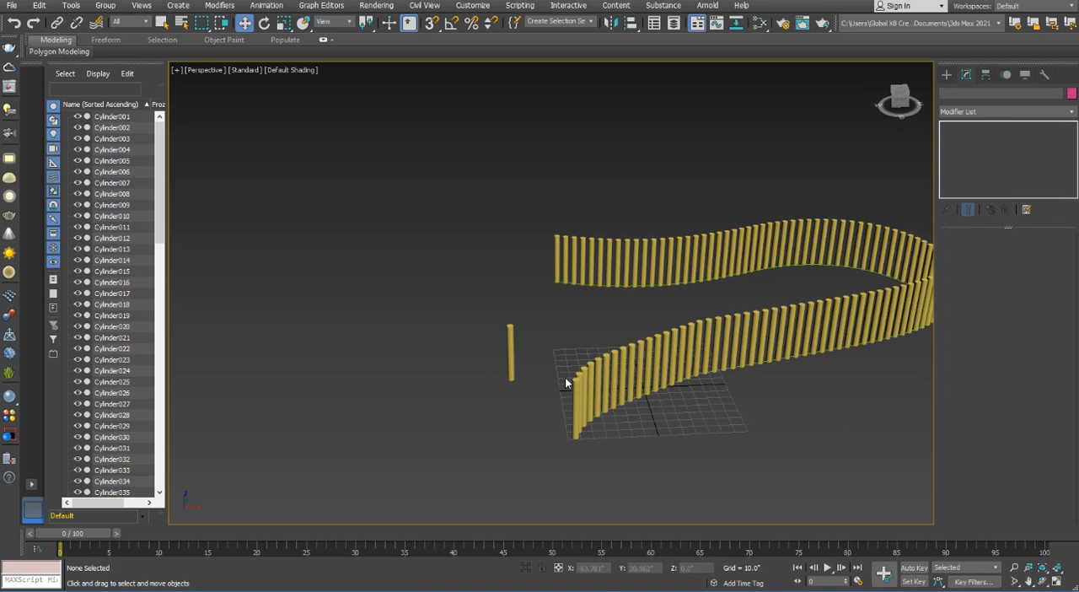
Clone the original cylinder as one independent Copy, about 31" away along the negative X axis
{"action": "scroll", "coordinate": [565, 377], "scroll_direction": "up", "scroll_amount": 2}
{"action": "scroll", "coordinate": [510, 321], "scroll_direction": "down", "scroll_amount": 2}
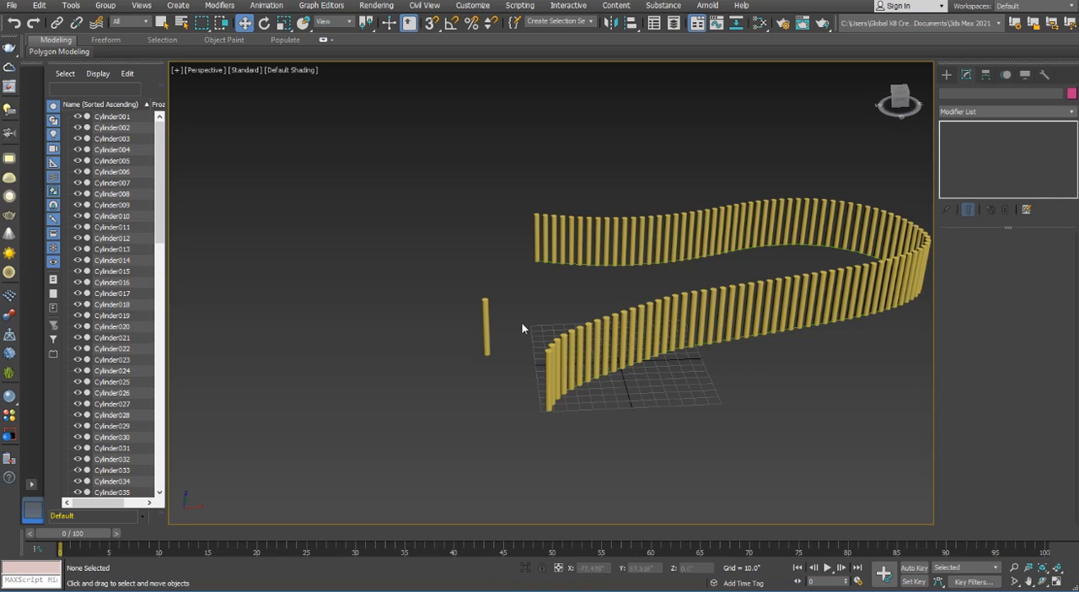
{"action": "scroll", "coordinate": [525, 316], "scroll_direction": "down", "scroll_amount": 1}
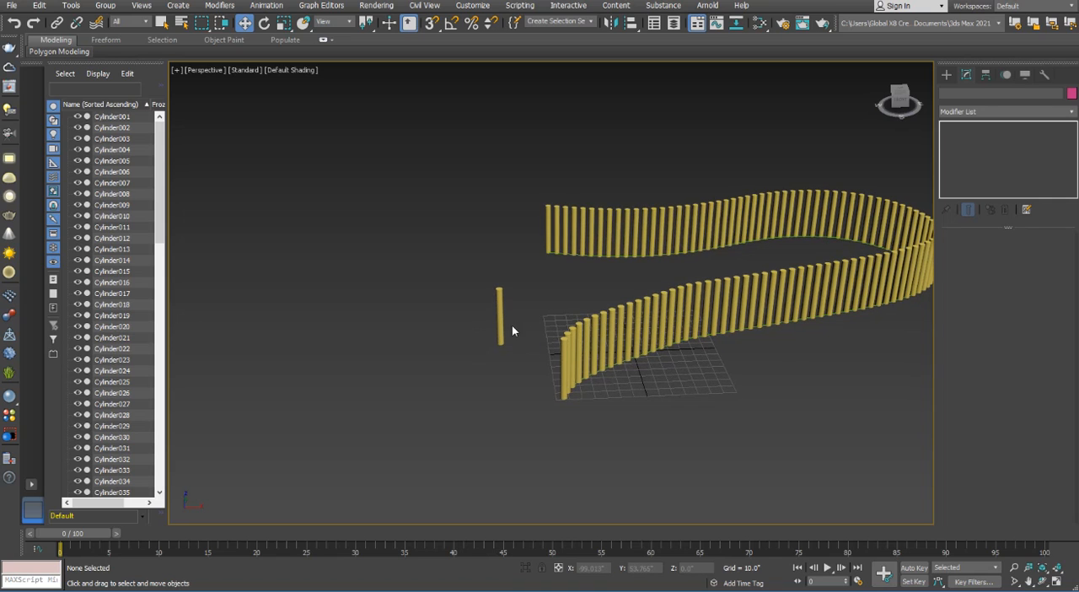
{"action": "scroll", "coordinate": [511, 326], "scroll_direction": "up", "scroll_amount": 3}
{"action": "middle_click_drag", "start_coordinate": [508, 332], "coordinate": [571, 265]}
{"action": "left_click_drag", "start_coordinate": [568, 246], "coordinate": [480, 333]}
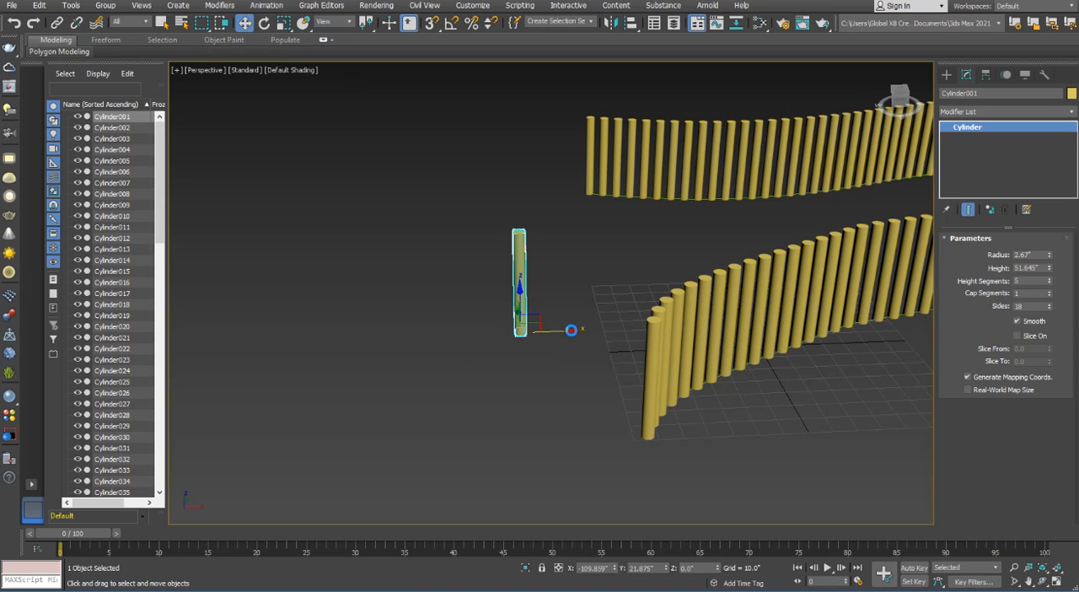
{"action": "left_click_drag", "start_coordinate": [572, 332], "coordinate": [506, 331], "text": "shift"}
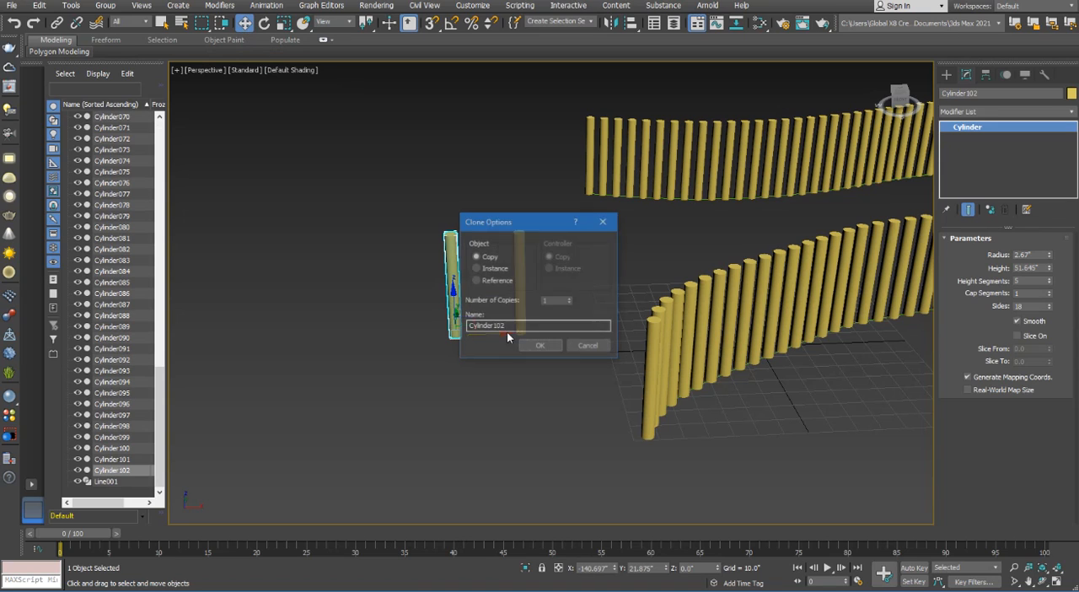
{"action": "left_click", "coordinate": [488, 267]}
{"action": "left_click", "coordinate": [487, 257]}
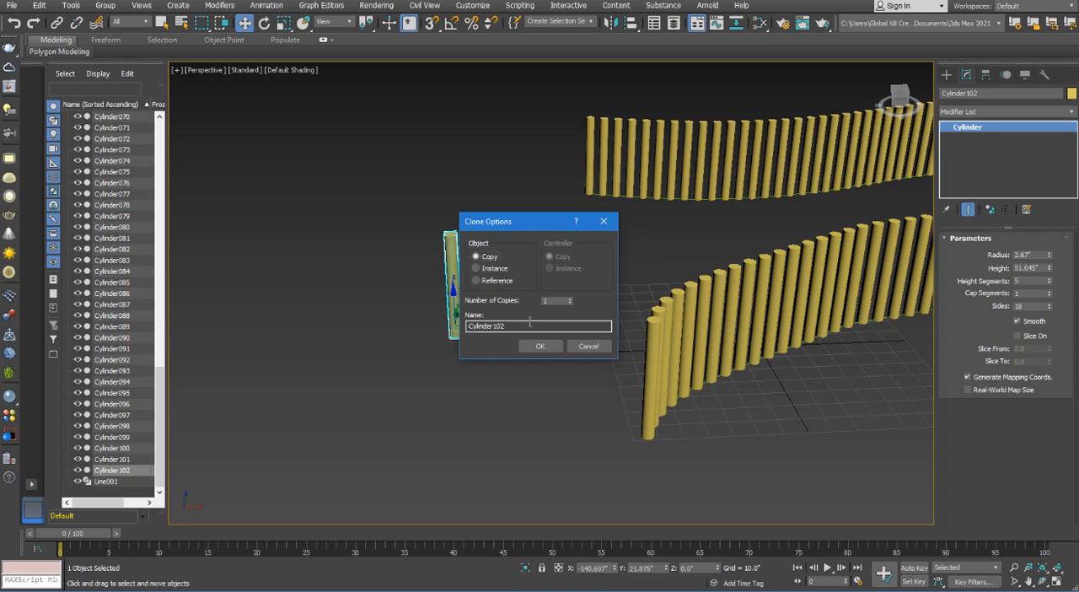
{"action": "left_click", "coordinate": [542, 346]}
Reselect the original cylinder beside the new copy, set its radius to 3.631", and deselect it
{"action": "left_click_drag", "start_coordinate": [550, 287], "coordinate": [523, 264]}
{"action": "left_click", "coordinate": [512, 309]}
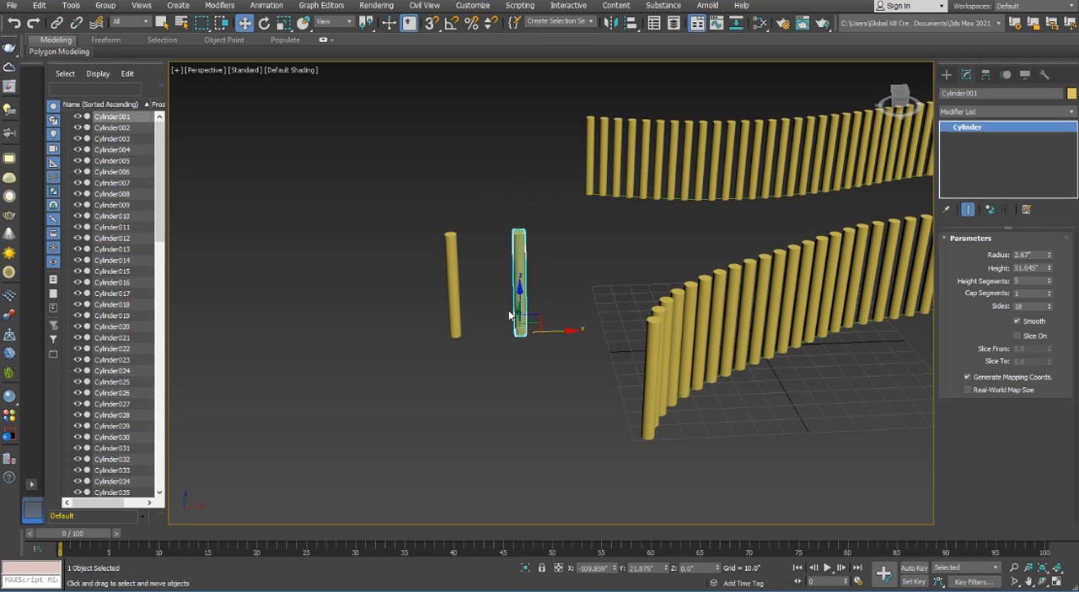
{"action": "left_click_drag", "start_coordinate": [1049, 257], "coordinate": [1051, 233]}
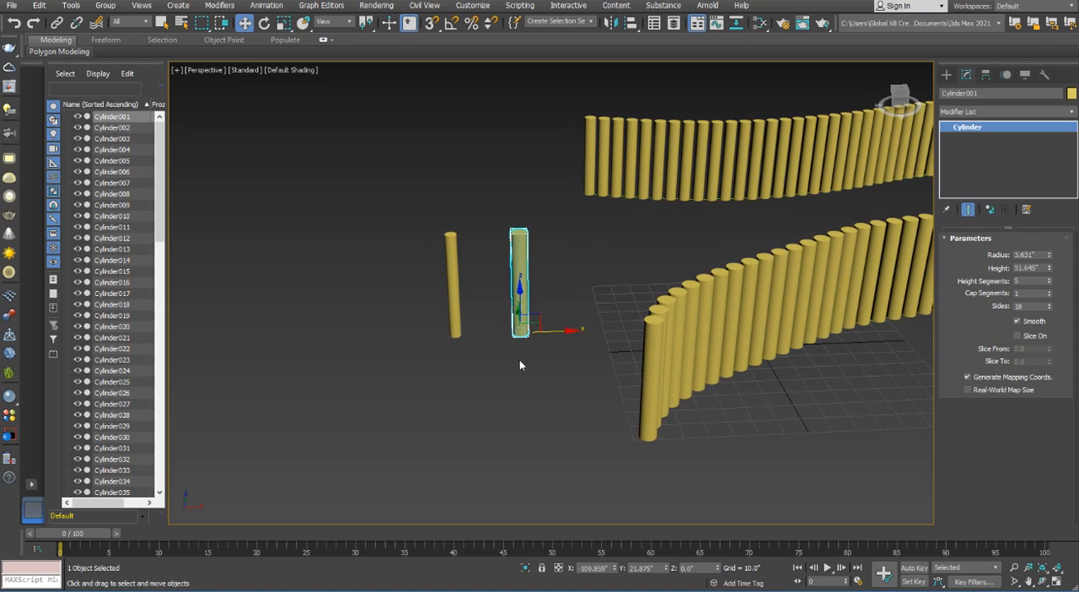
{"action": "scroll", "coordinate": [519, 364], "scroll_direction": "down", "scroll_amount": 4}
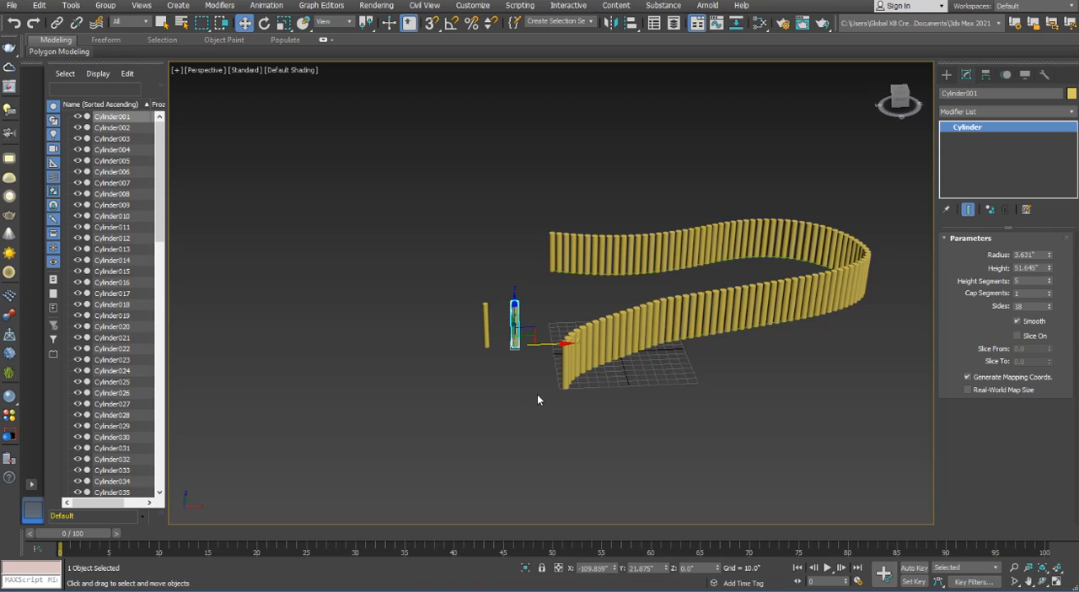
{"action": "middle_click_drag", "start_coordinate": [665, 378], "coordinate": [622, 428]}
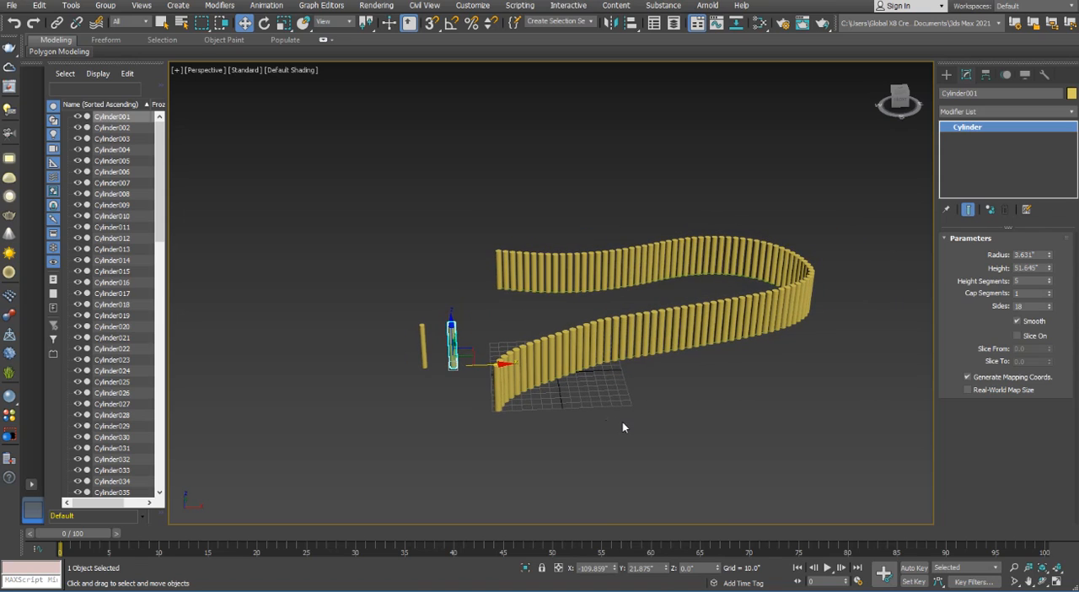
{"action": "left_click", "coordinate": [624, 427]}
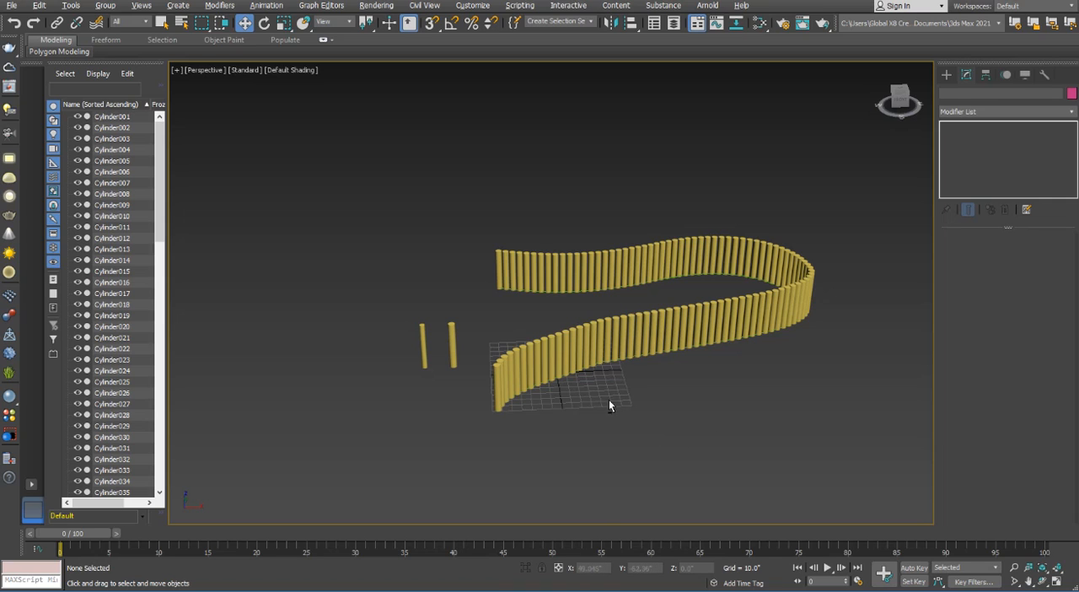
Examine the curved row of cylinders and the two standalone ones from several angles with Orbit
{"action": "middle_click_drag", "start_coordinate": [607, 392], "coordinate": [836, 468], "text": "alt"}
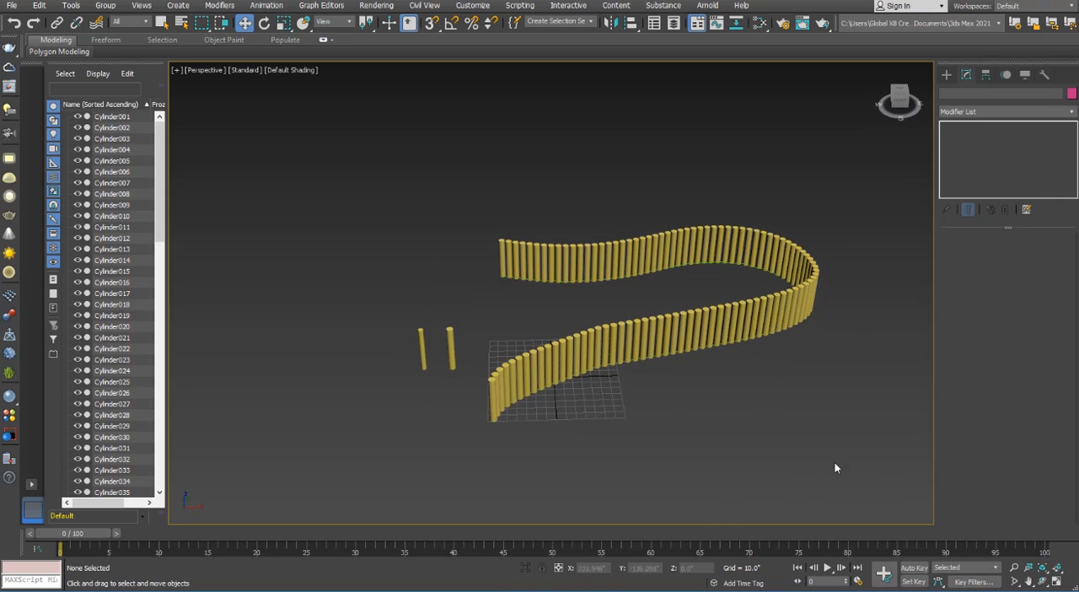
{"action": "left_click", "coordinate": [1044, 582]}
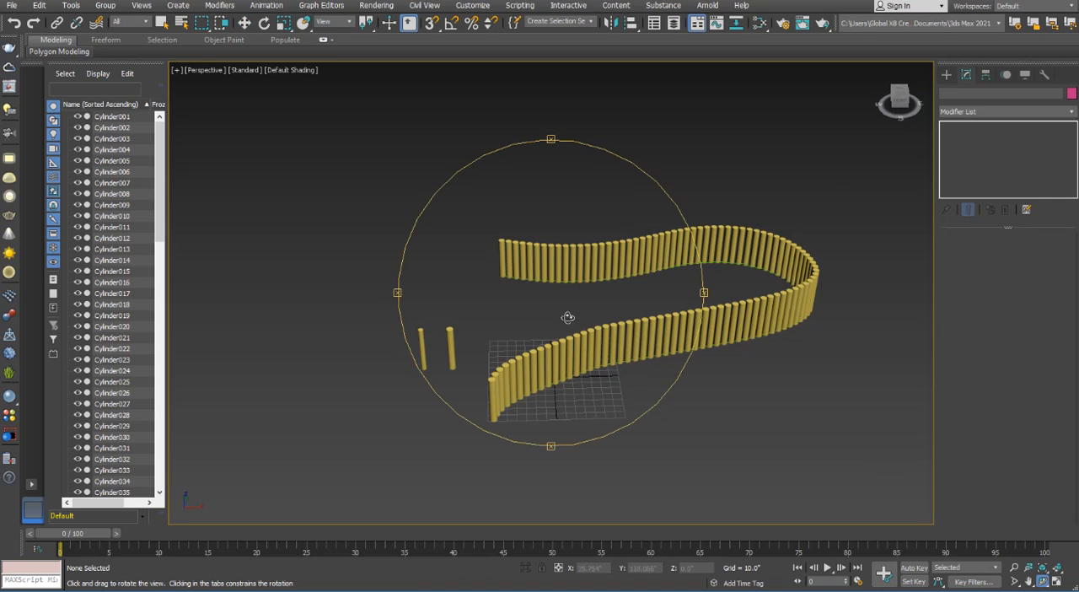
{"action": "left_click_drag", "start_coordinate": [534, 306], "coordinate": [592, 312]}
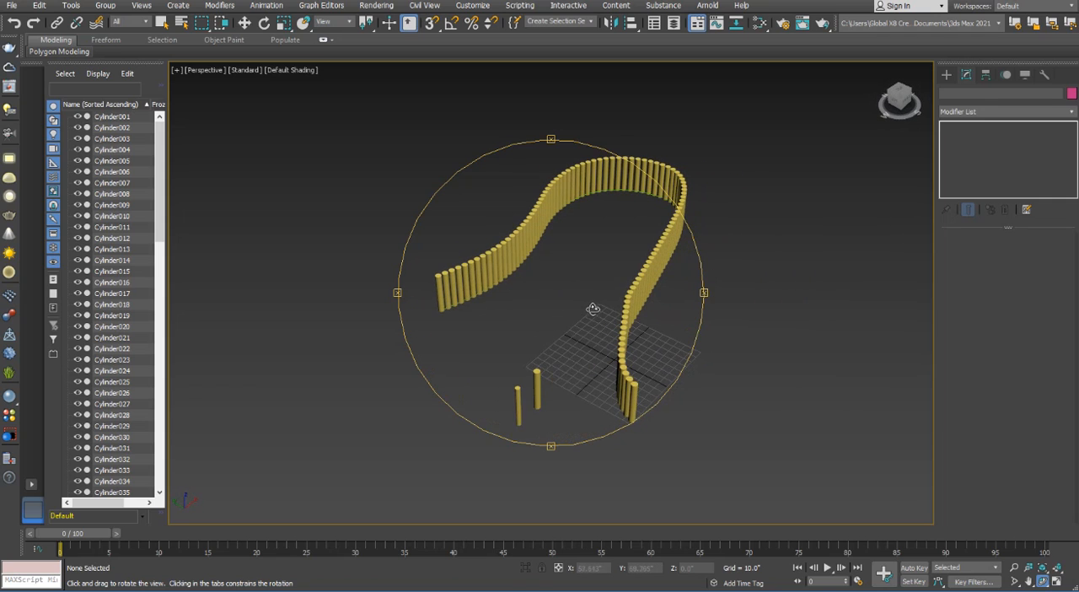
{"action": "right_click", "coordinate": [587, 298]}
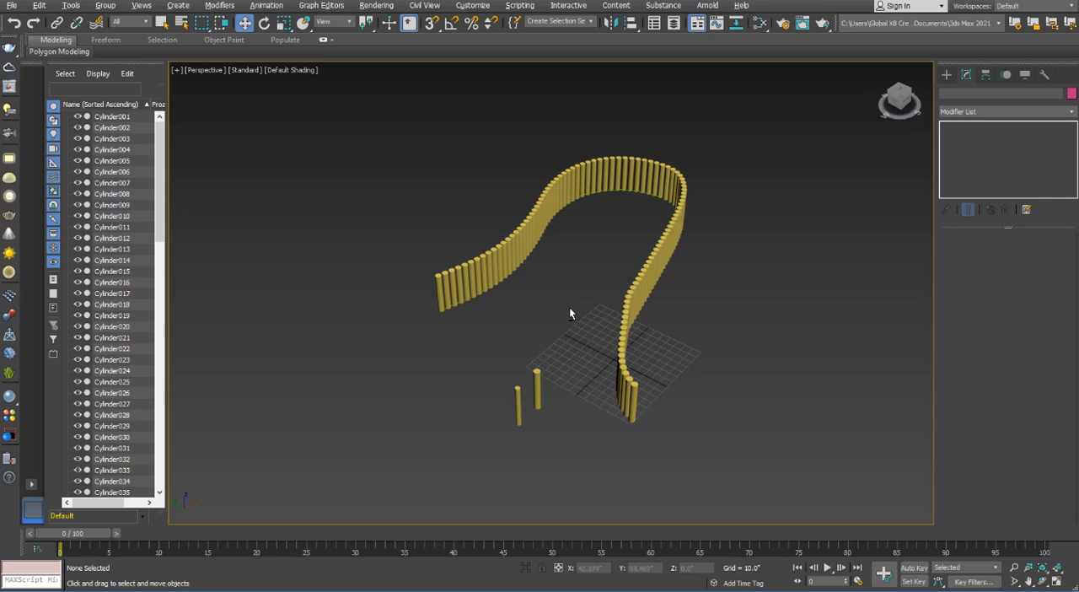
{"action": "middle_click_drag", "start_coordinate": [569, 307], "coordinate": [756, 365], "text": "alt"}
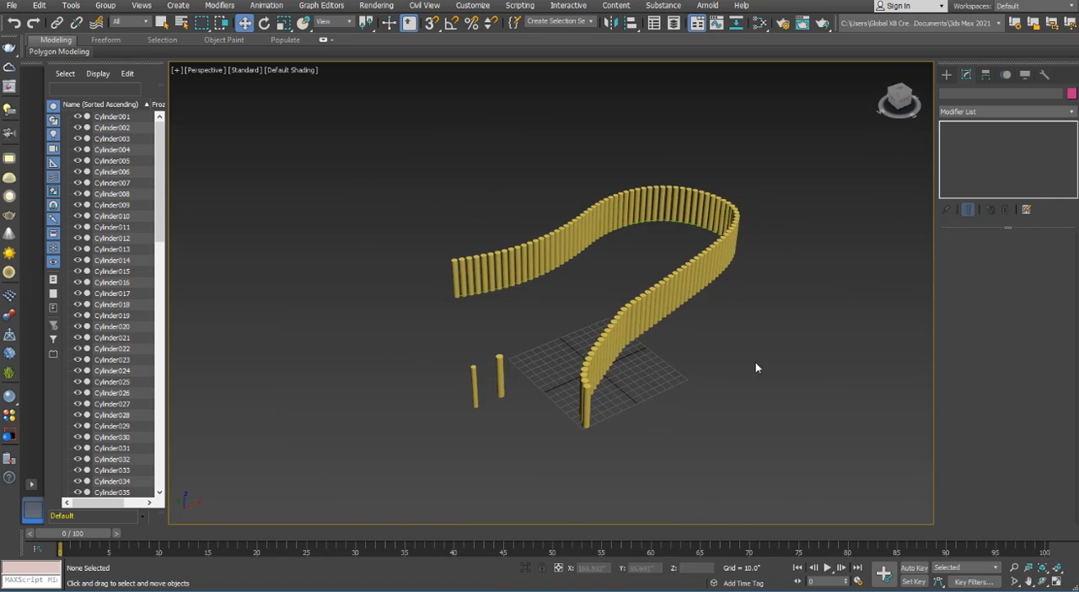